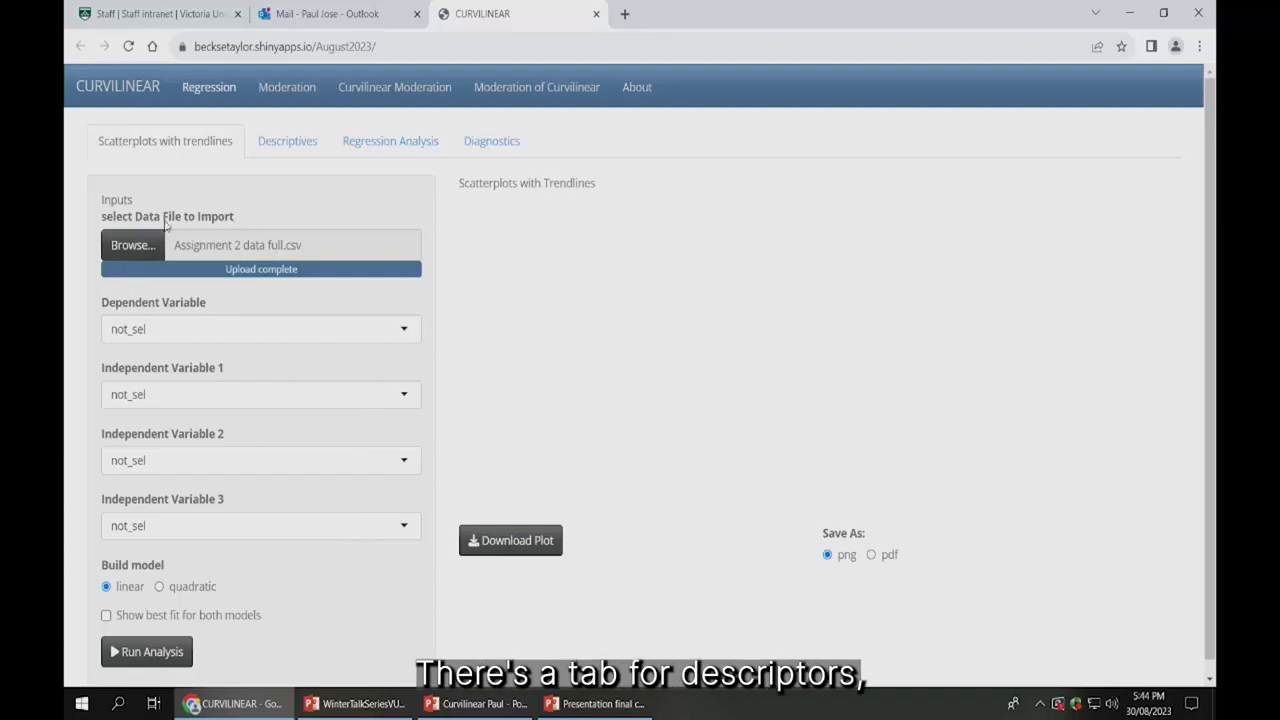
Set the dependent variable of the regression to Dep
click(284, 143)
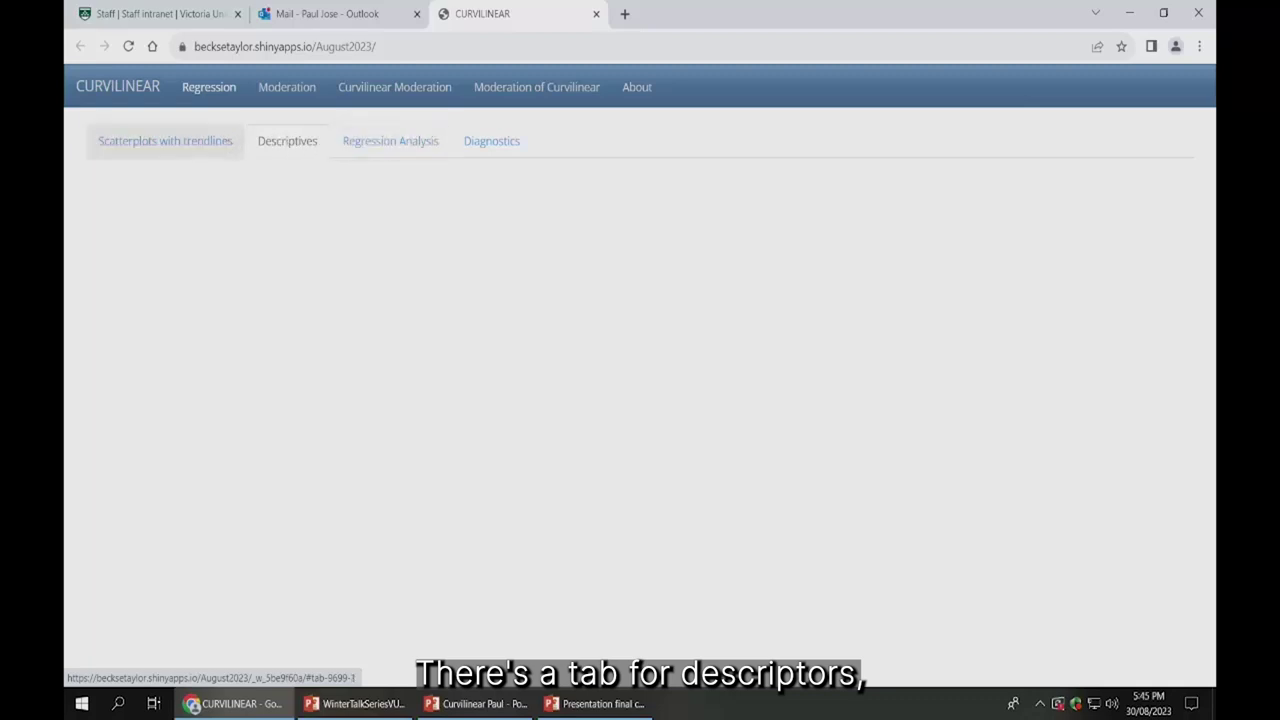
click(196, 146)
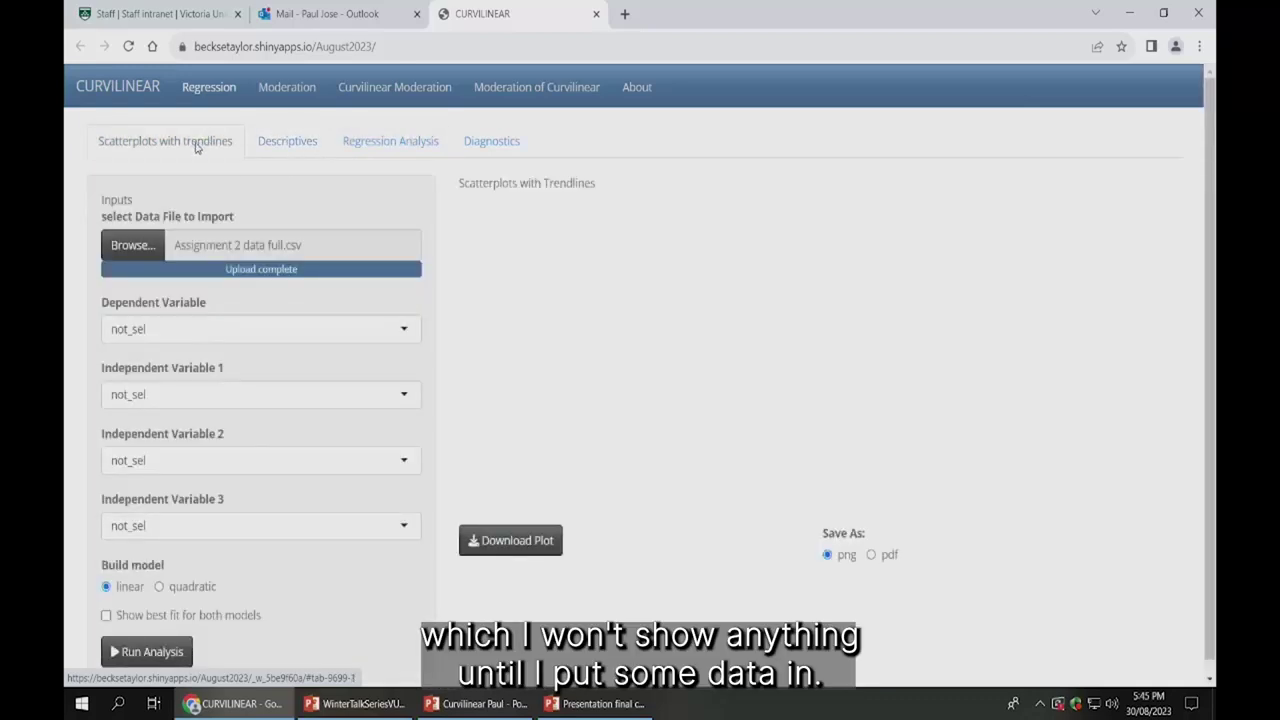
click(406, 330)
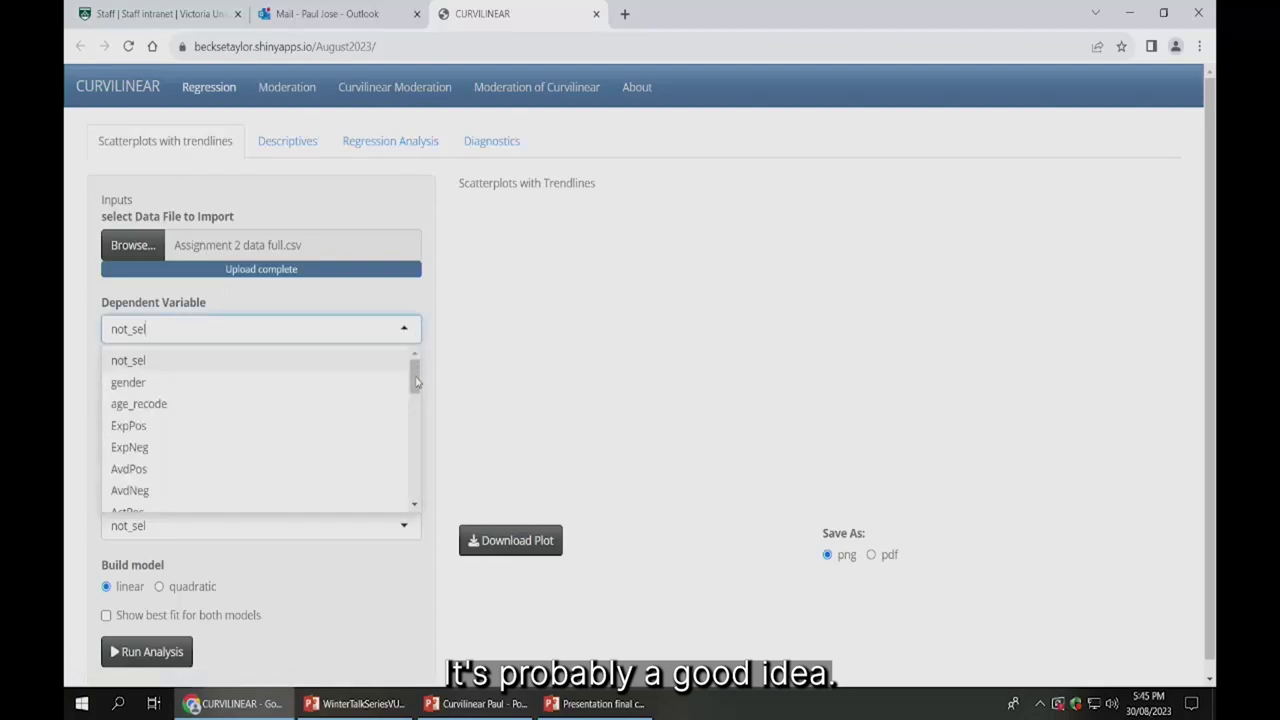
drag(416, 380, 410, 437)
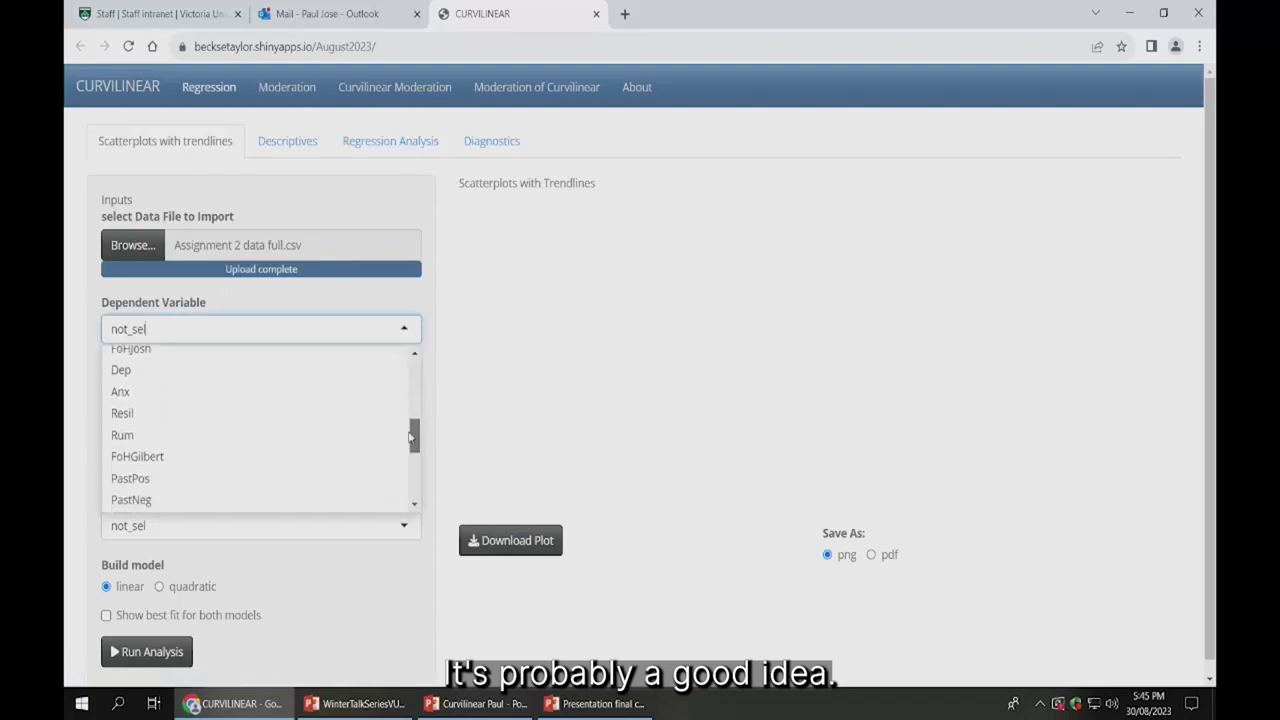
click(293, 370)
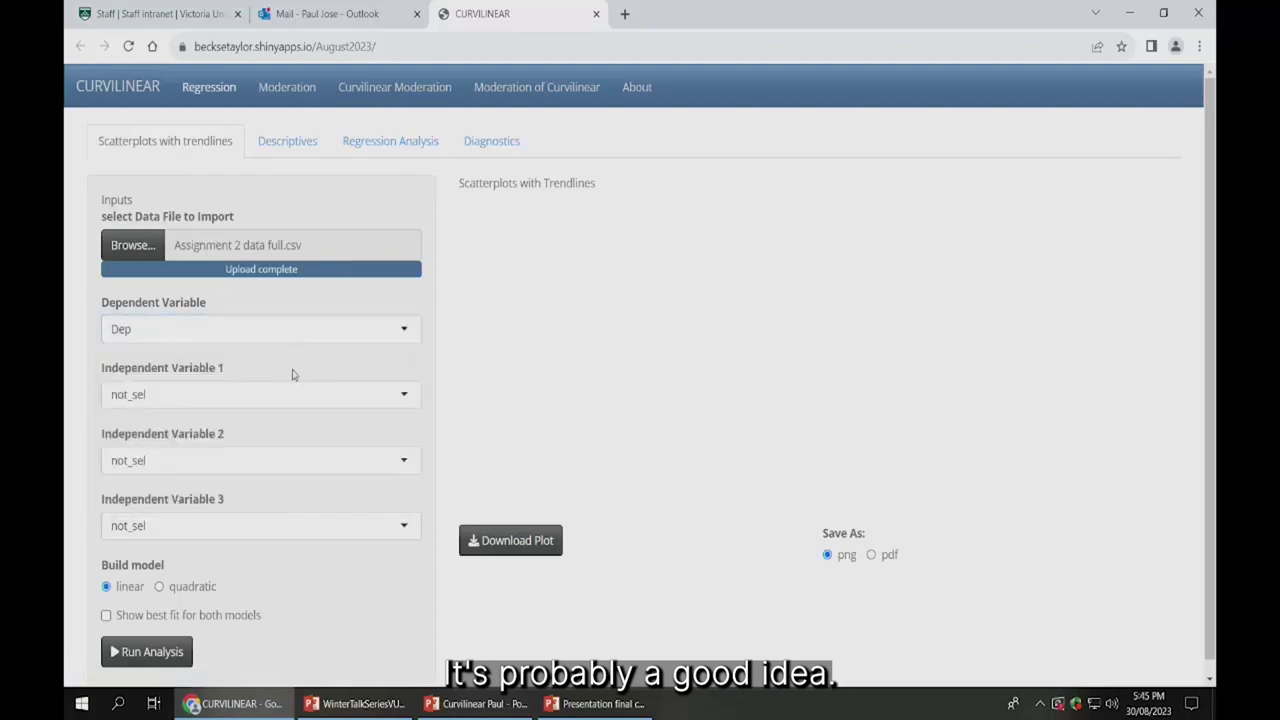
Set Independent Variable 1 to Mindfulness and run the linear regression analysis
click(409, 394)
drag(417, 444, 425, 565)
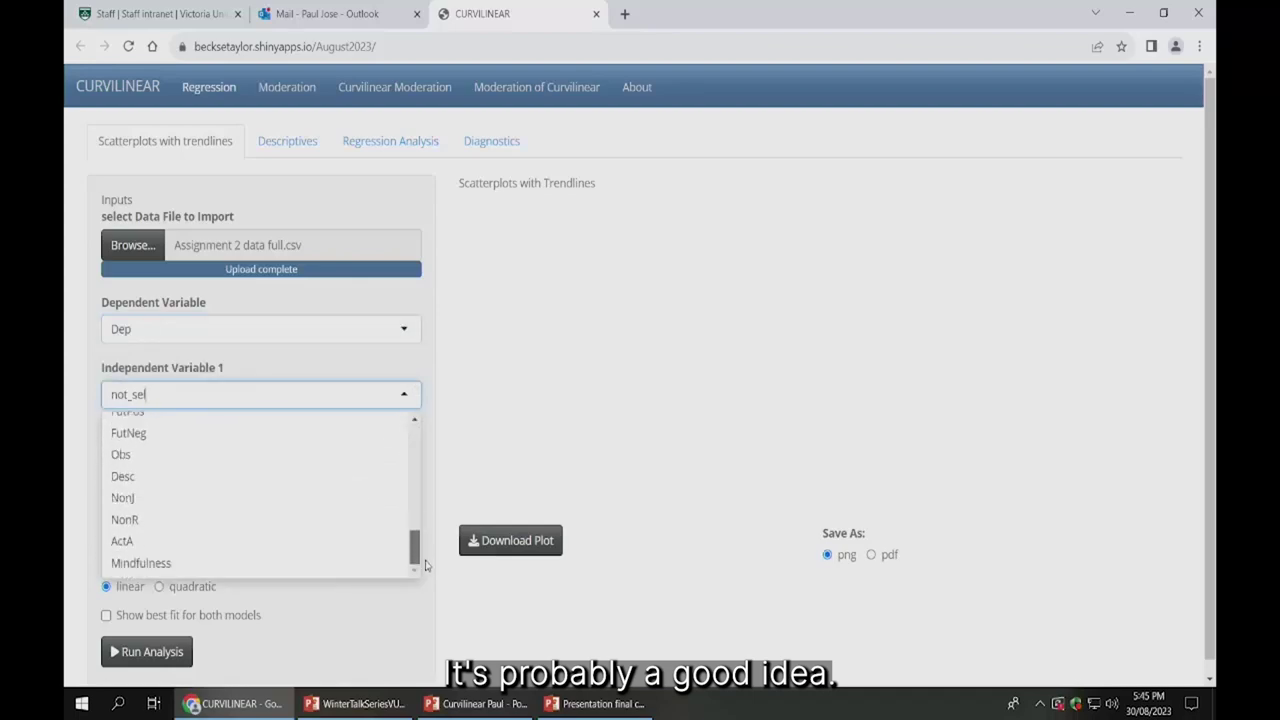
click(337, 563)
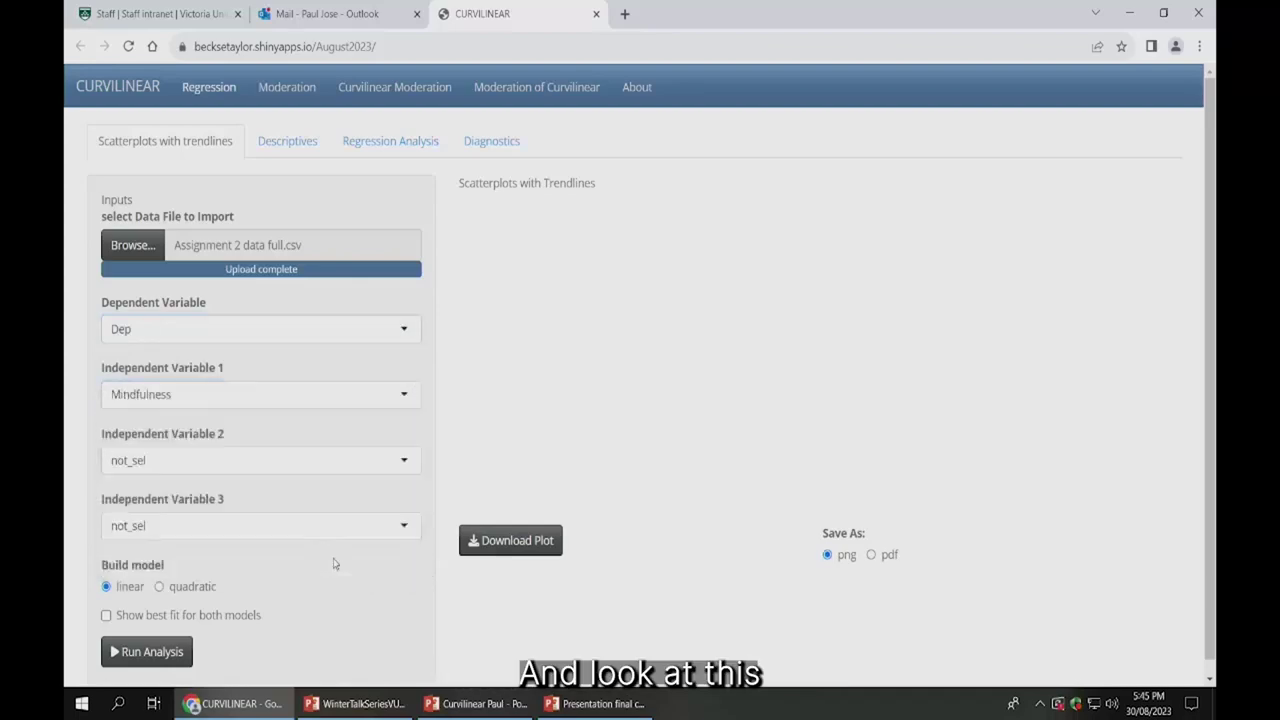
click(173, 652)
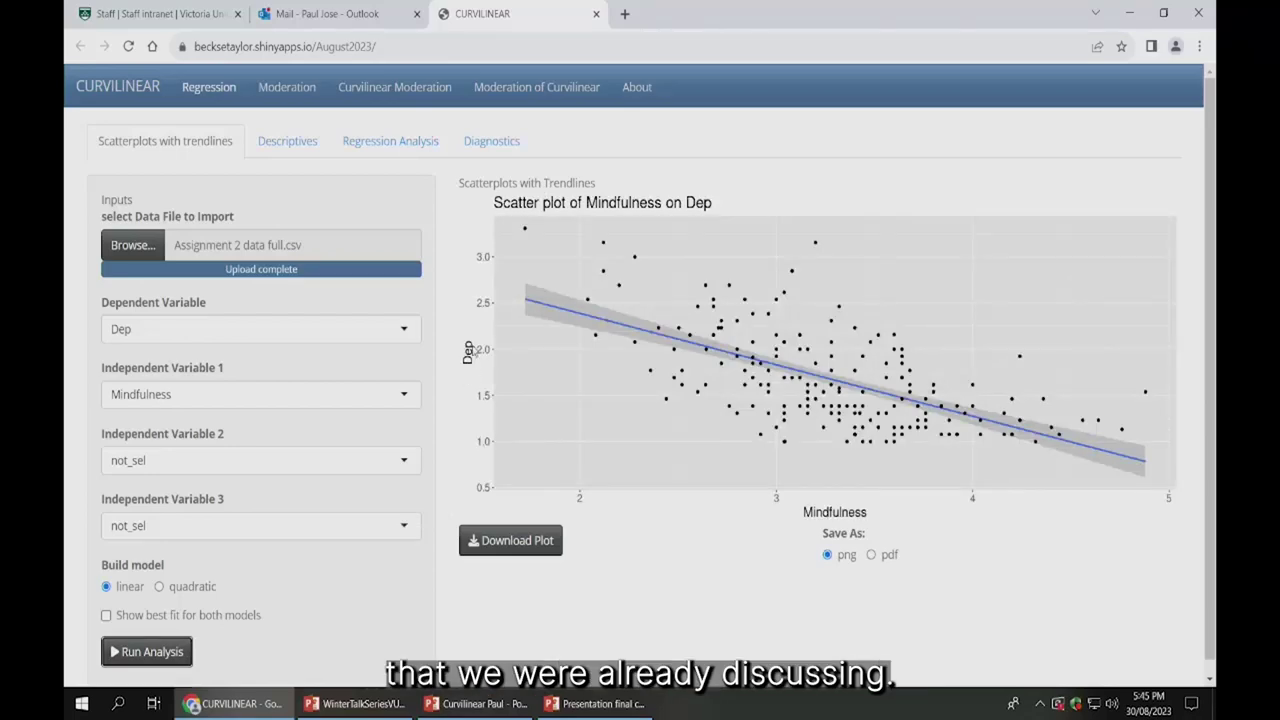
Review the regression's descriptives, model results and diagnostic plots, and return to the scatterplot
click(297, 141)
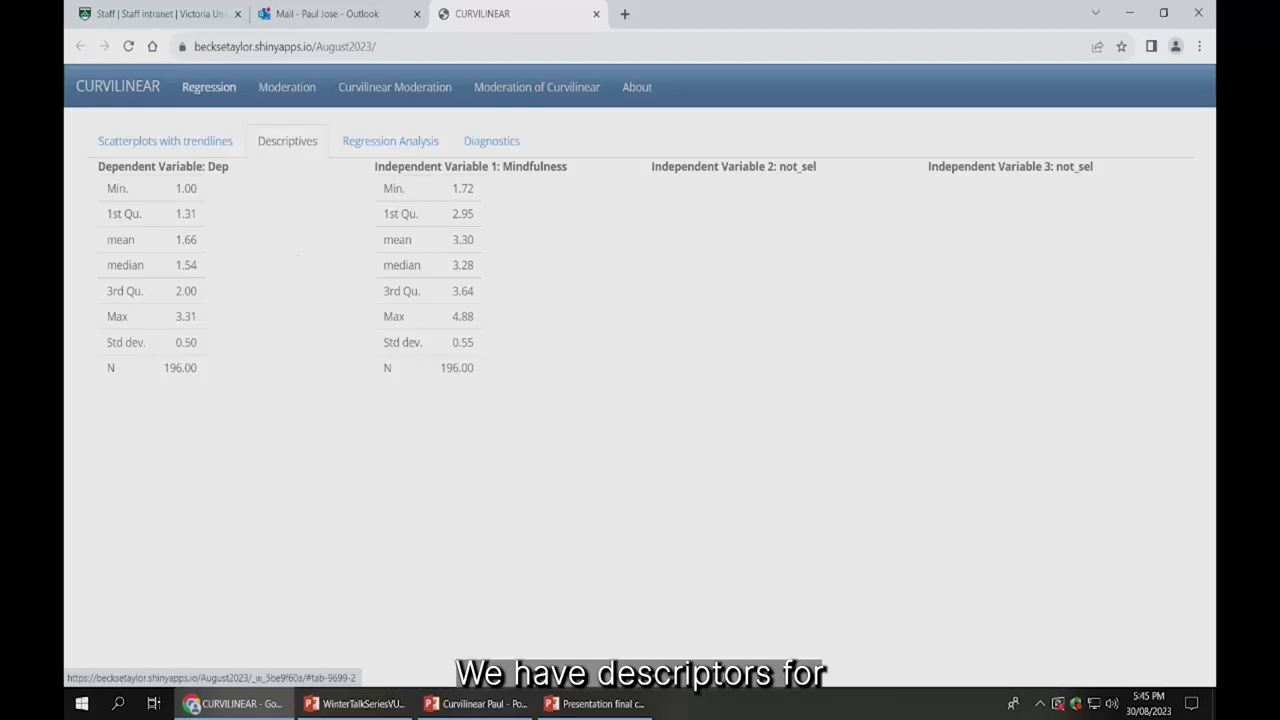
click(390, 145)
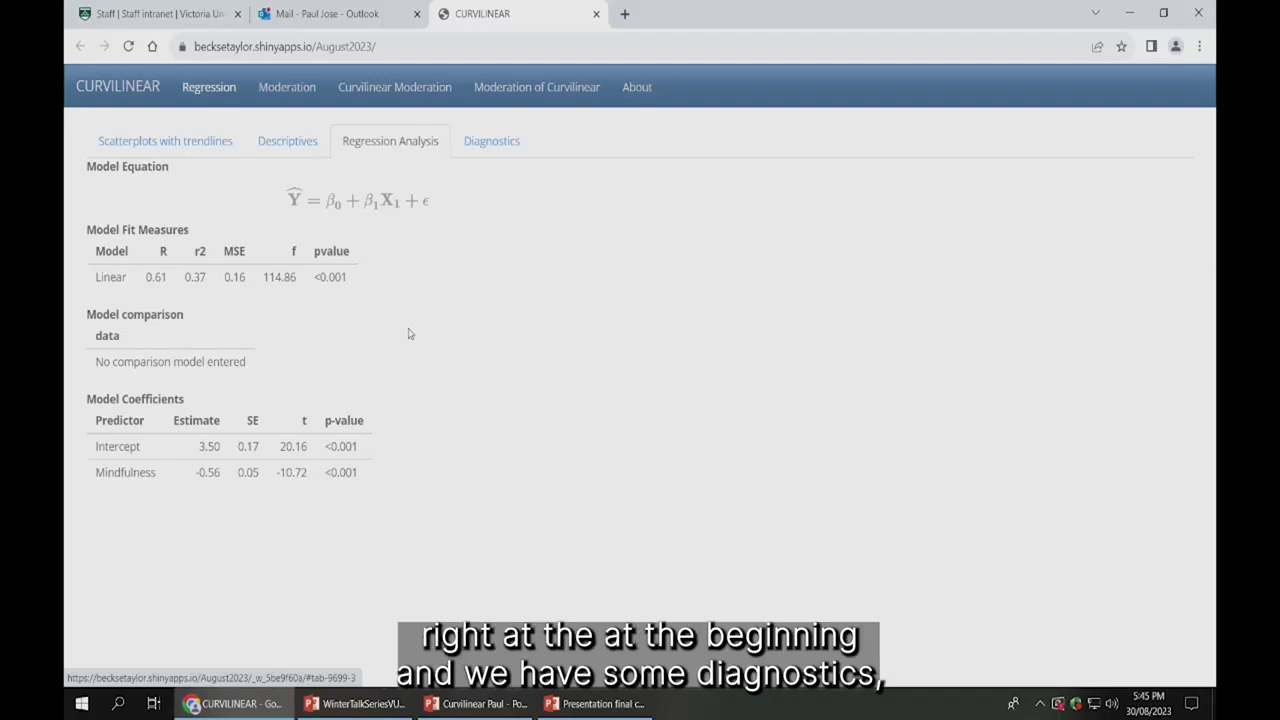
click(491, 147)
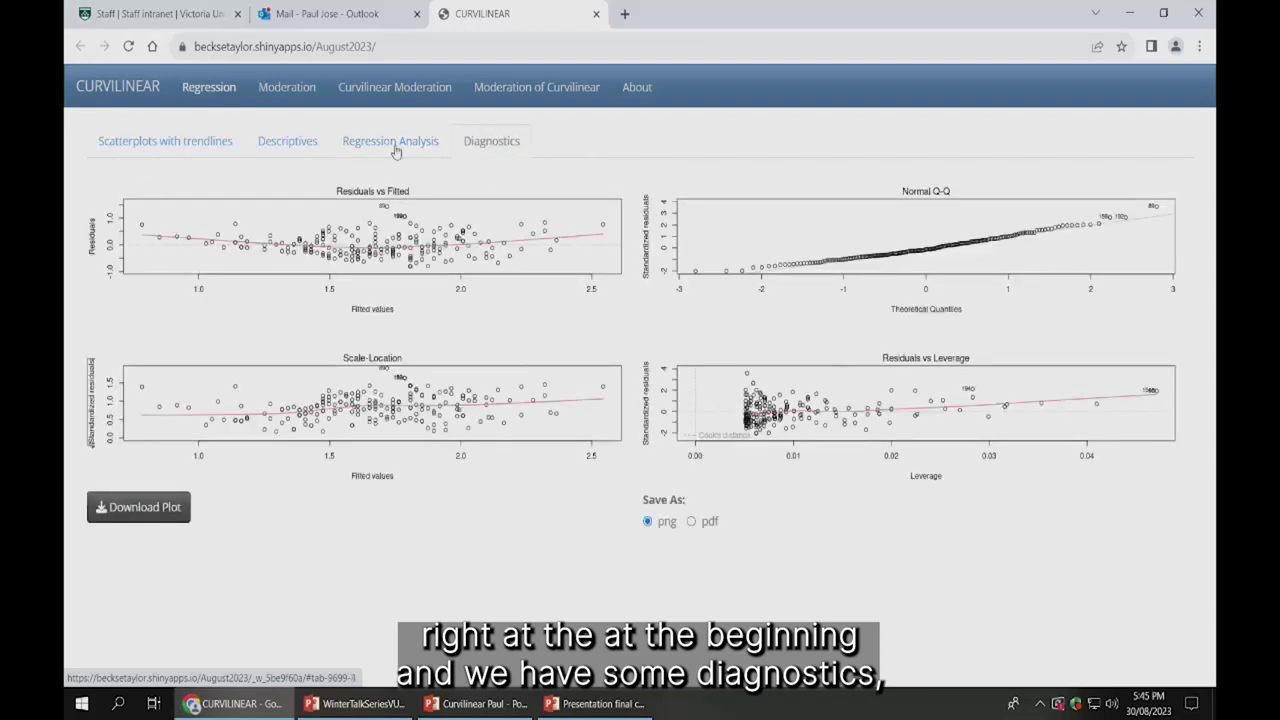
click(188, 147)
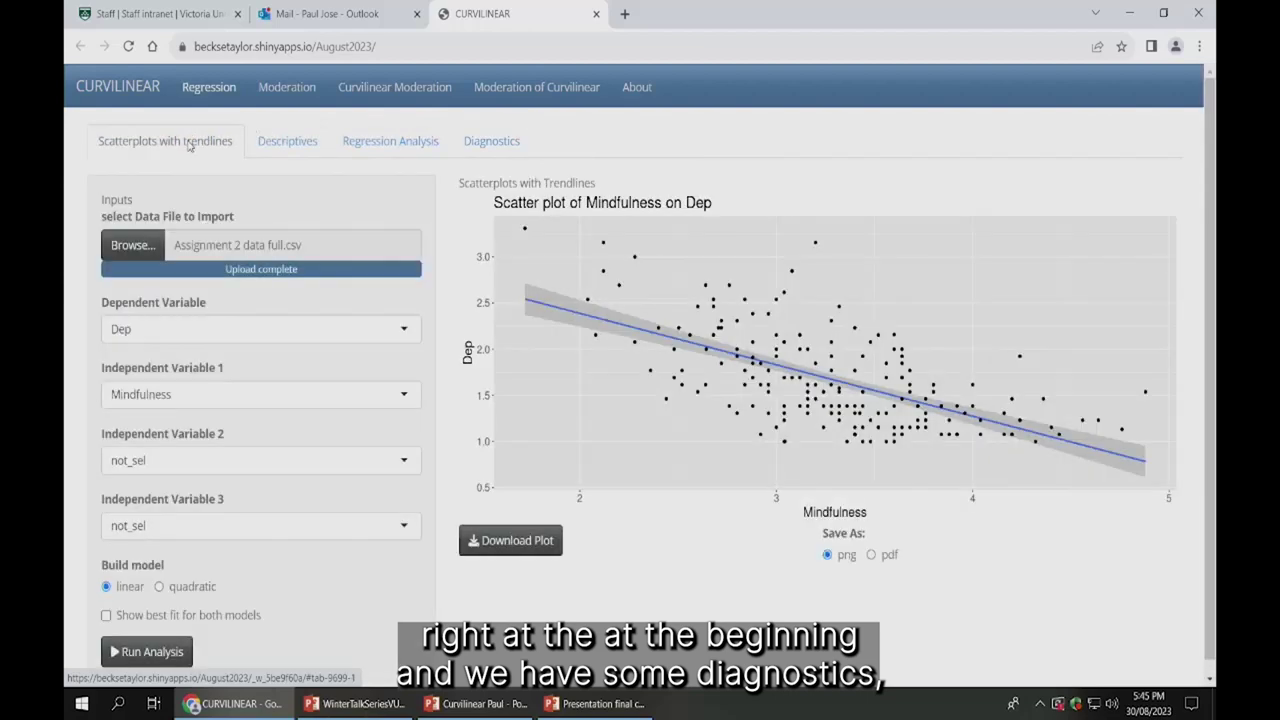
Set up a moderation analysis with Dep as the dependent variable and Resil as the independent variable
click(296, 95)
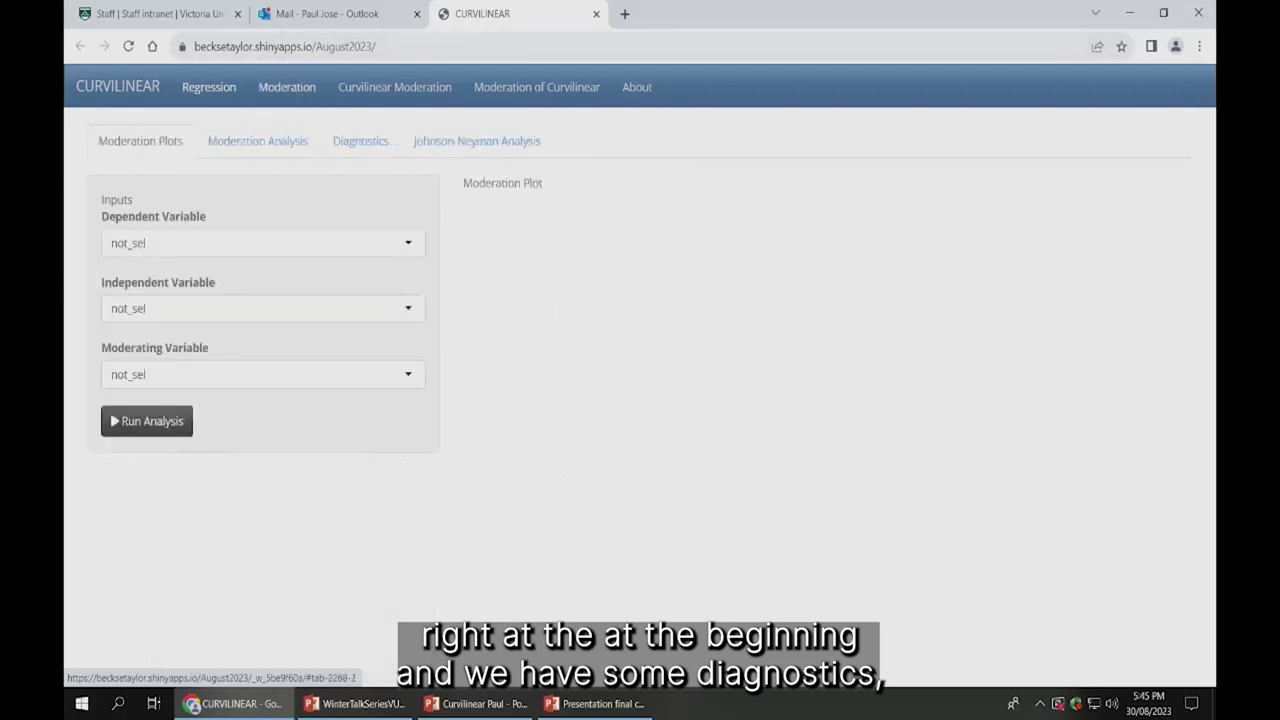
click(409, 247)
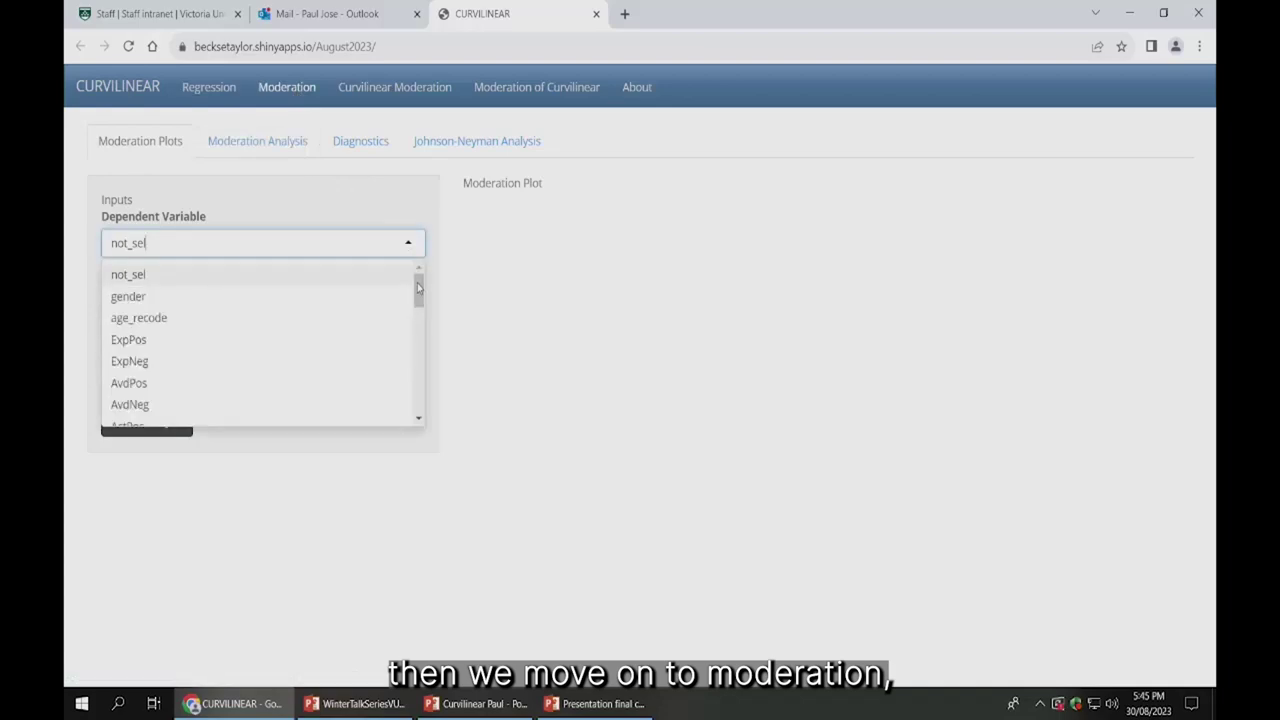
drag(418, 288, 425, 332)
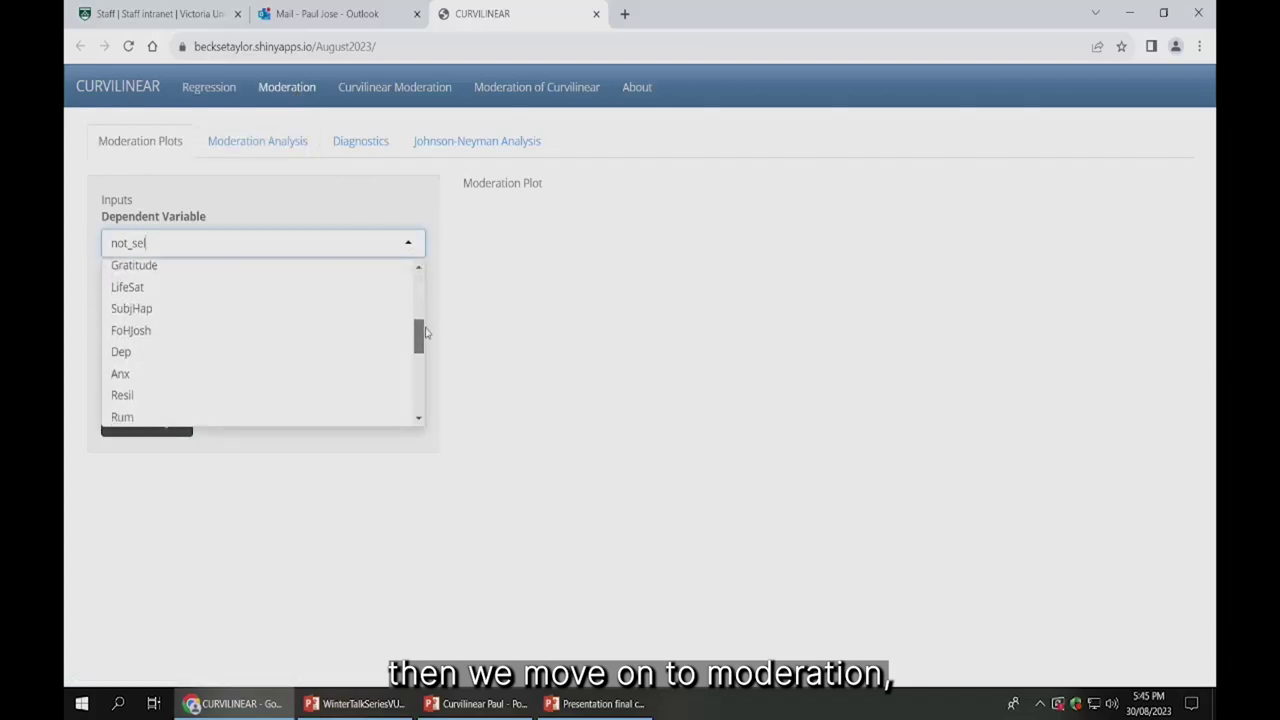
click(323, 352)
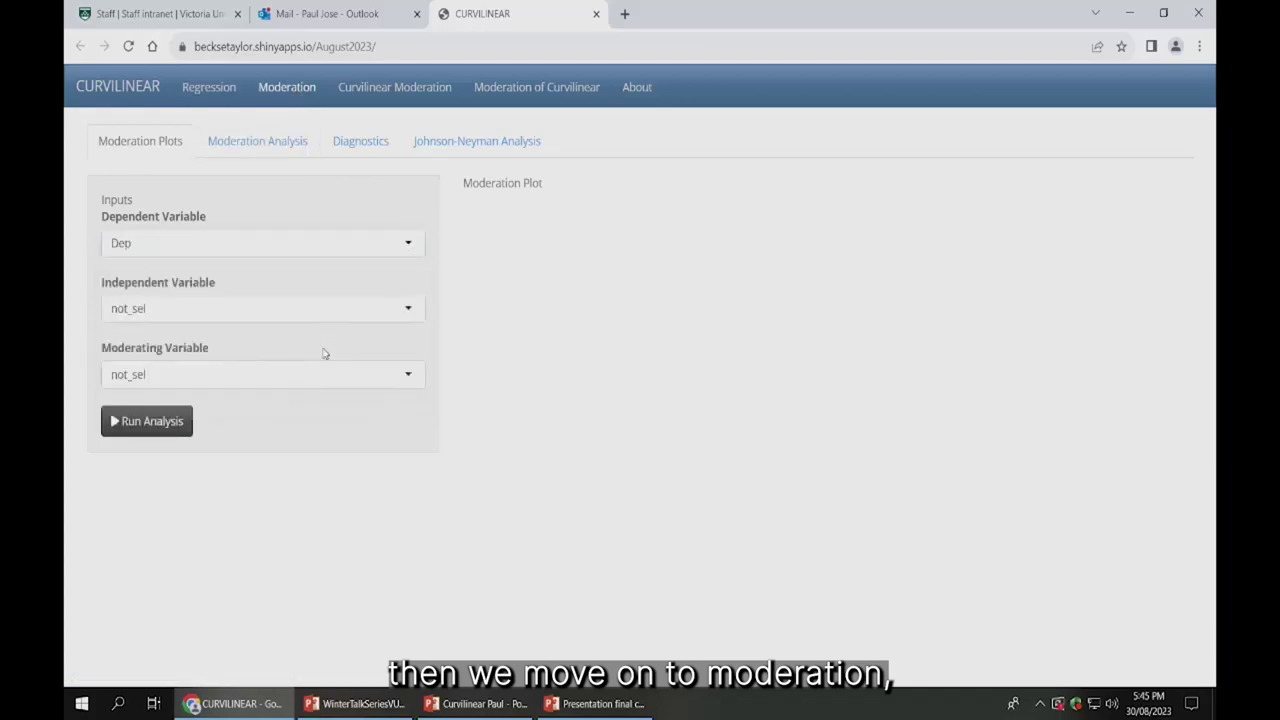
click(410, 310)
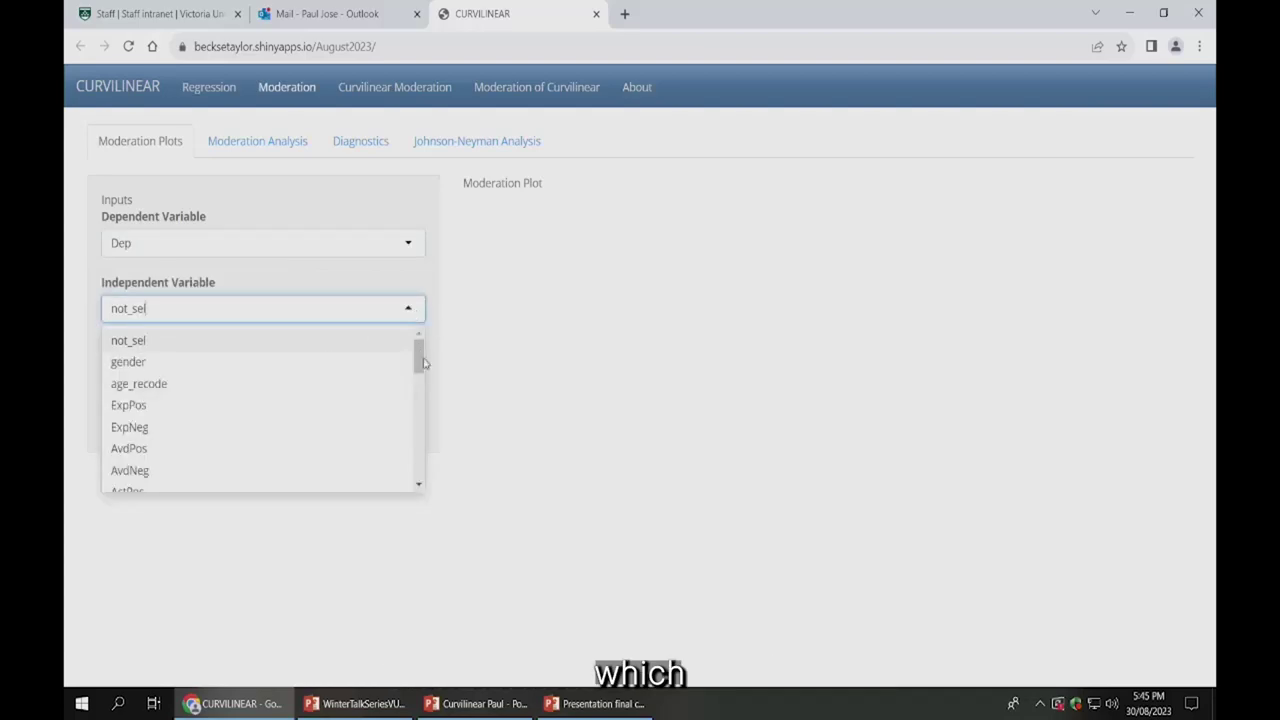
drag(420, 356, 420, 422)
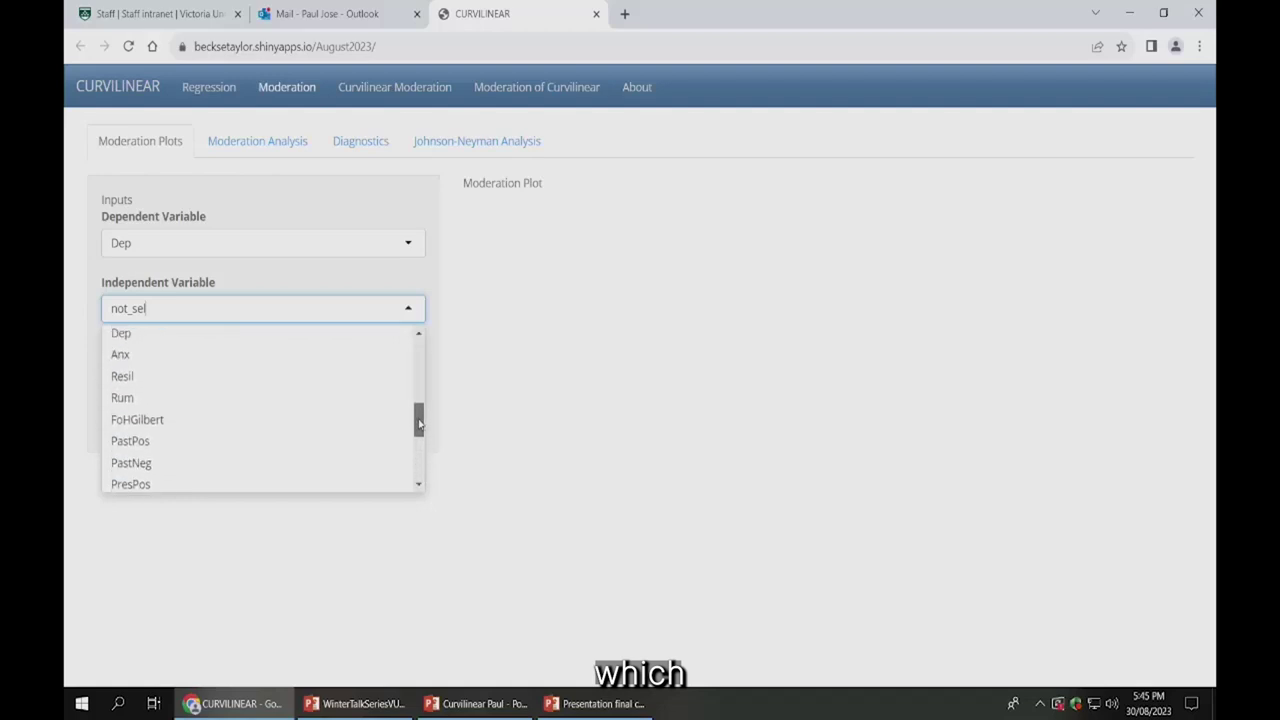
click(270, 381)
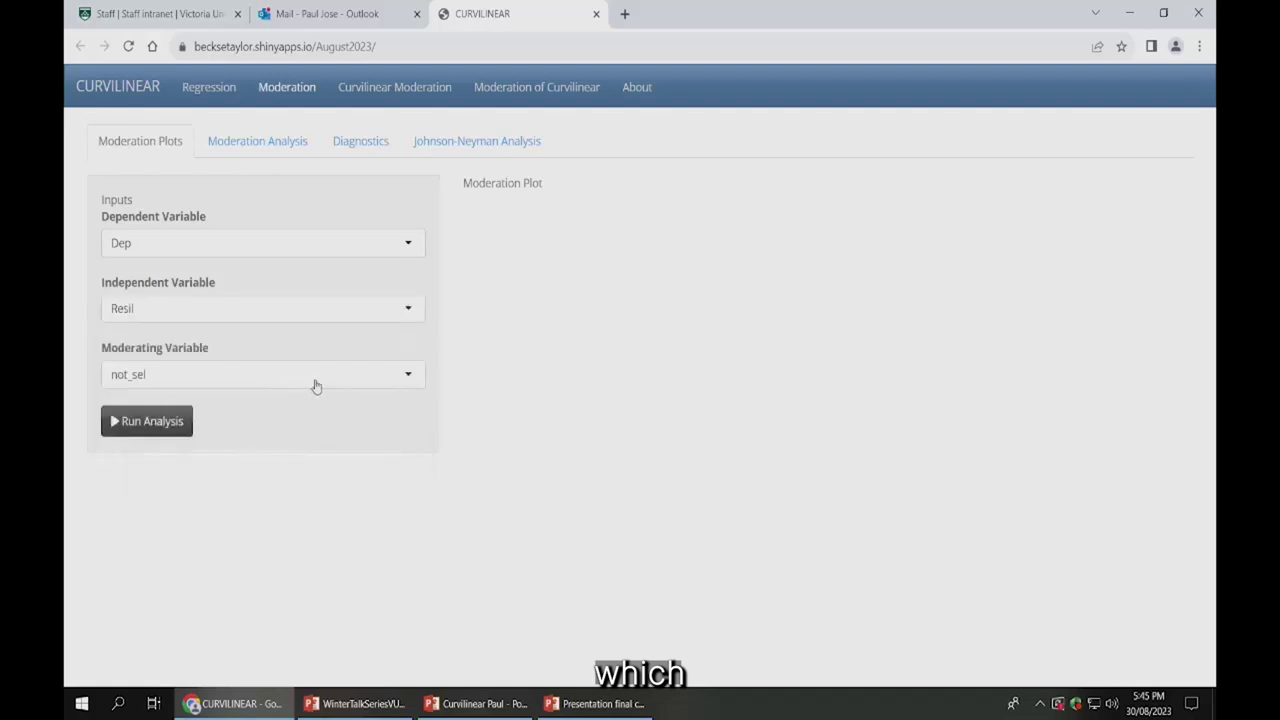
Choose Mindfulness as the moderating variable and run the moderation analysis
click(408, 382)
drag(420, 427, 420, 530)
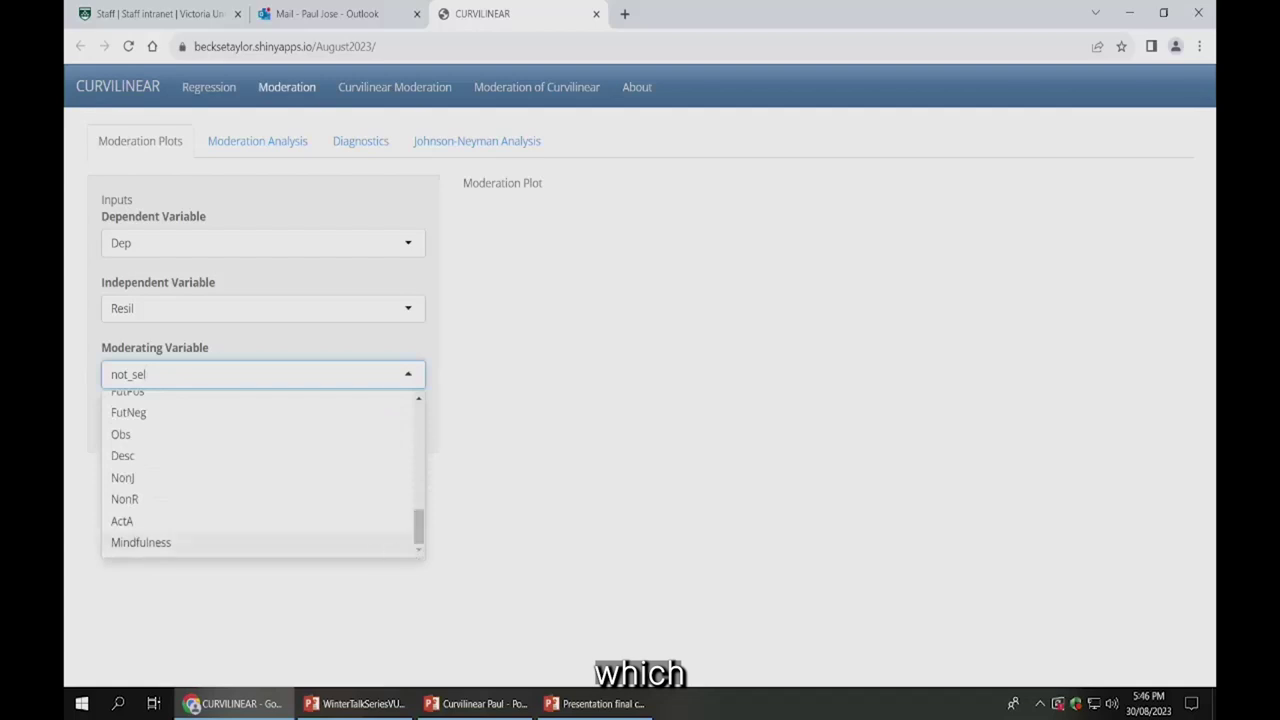
click(362, 546)
click(165, 422)
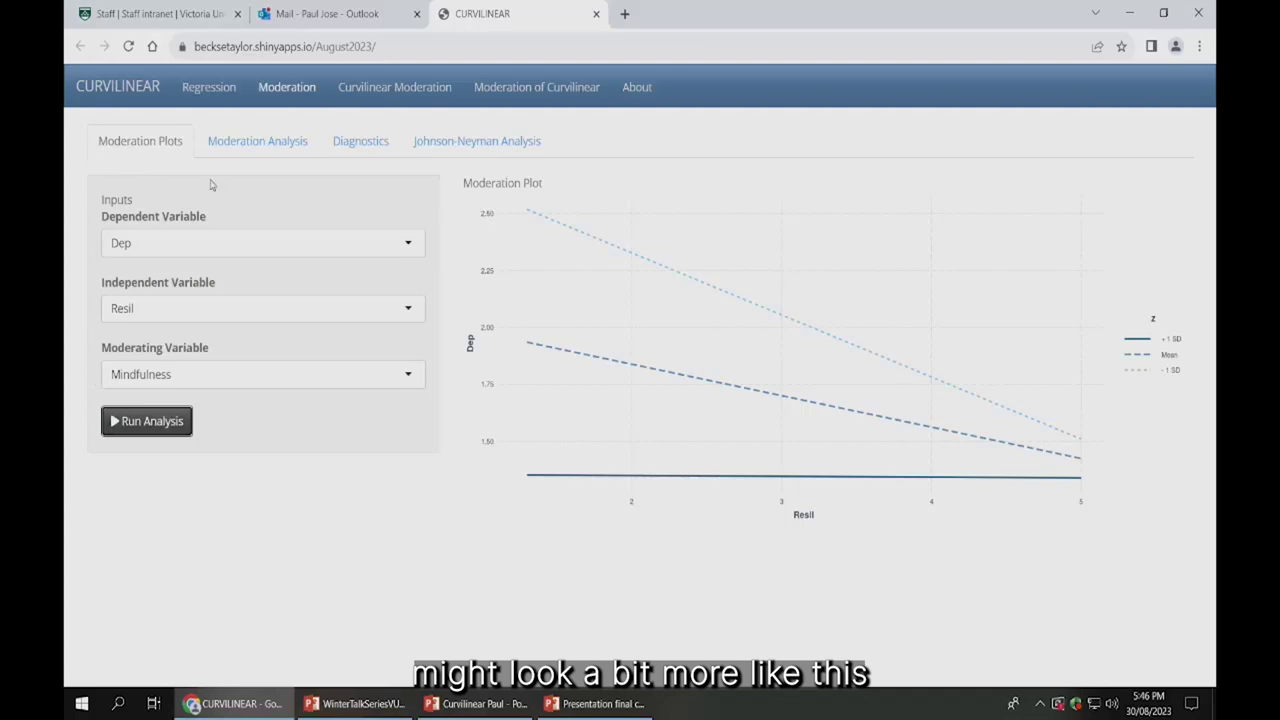
Review the moderation model's statistics and diagnostic plots, and return to the regression scatterplot
click(274, 141)
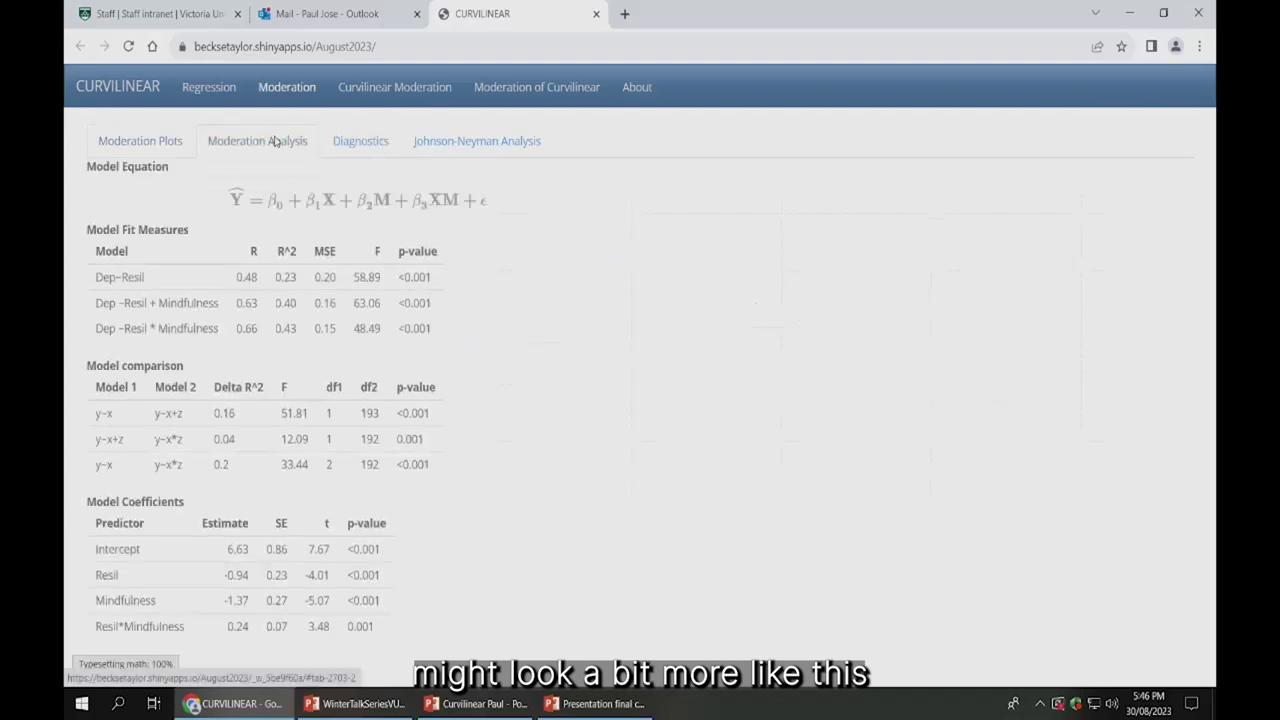
click(372, 146)
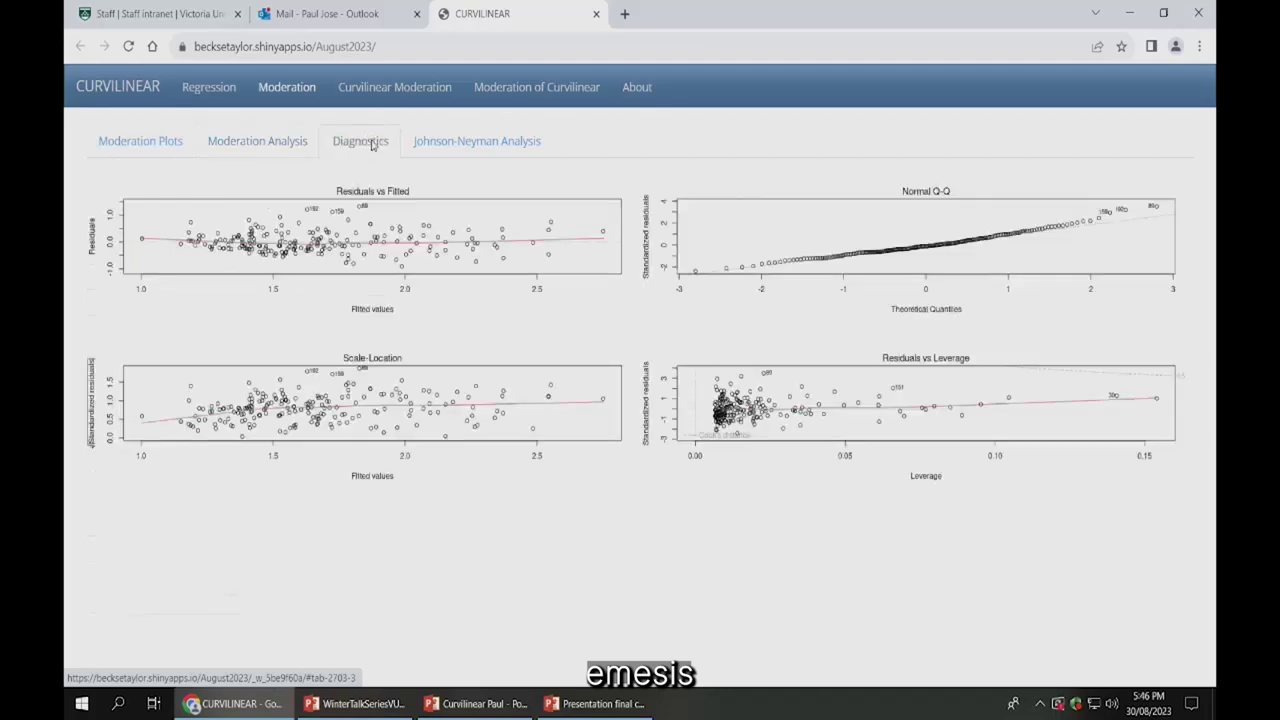
click(168, 143)
click(208, 90)
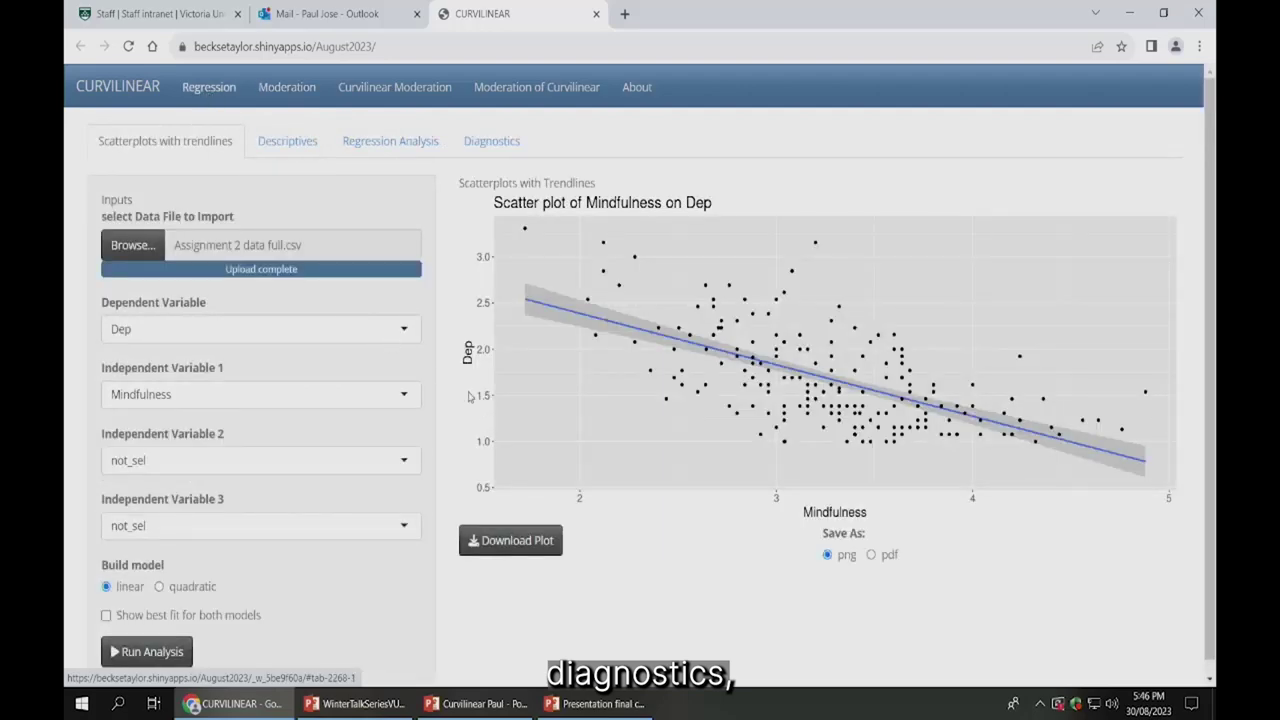
click(410, 462)
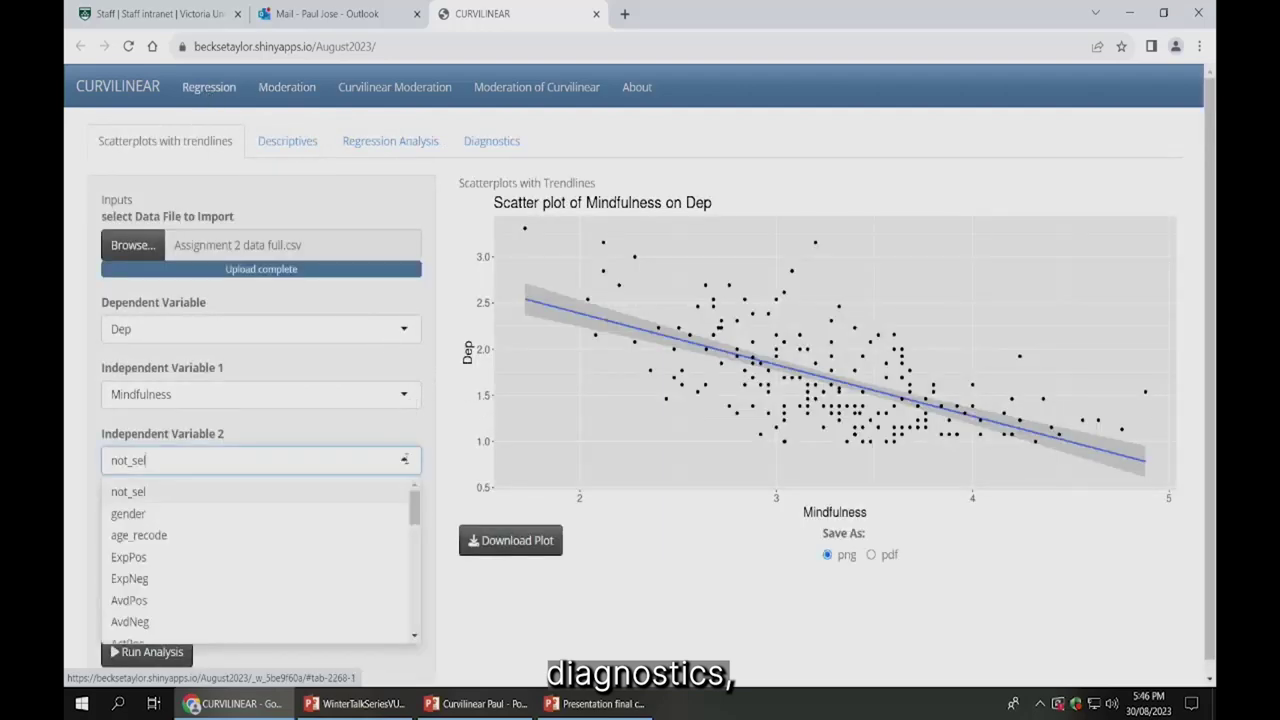
scroll(414, 510, down, 2)
scroll(414, 540, down, 4)
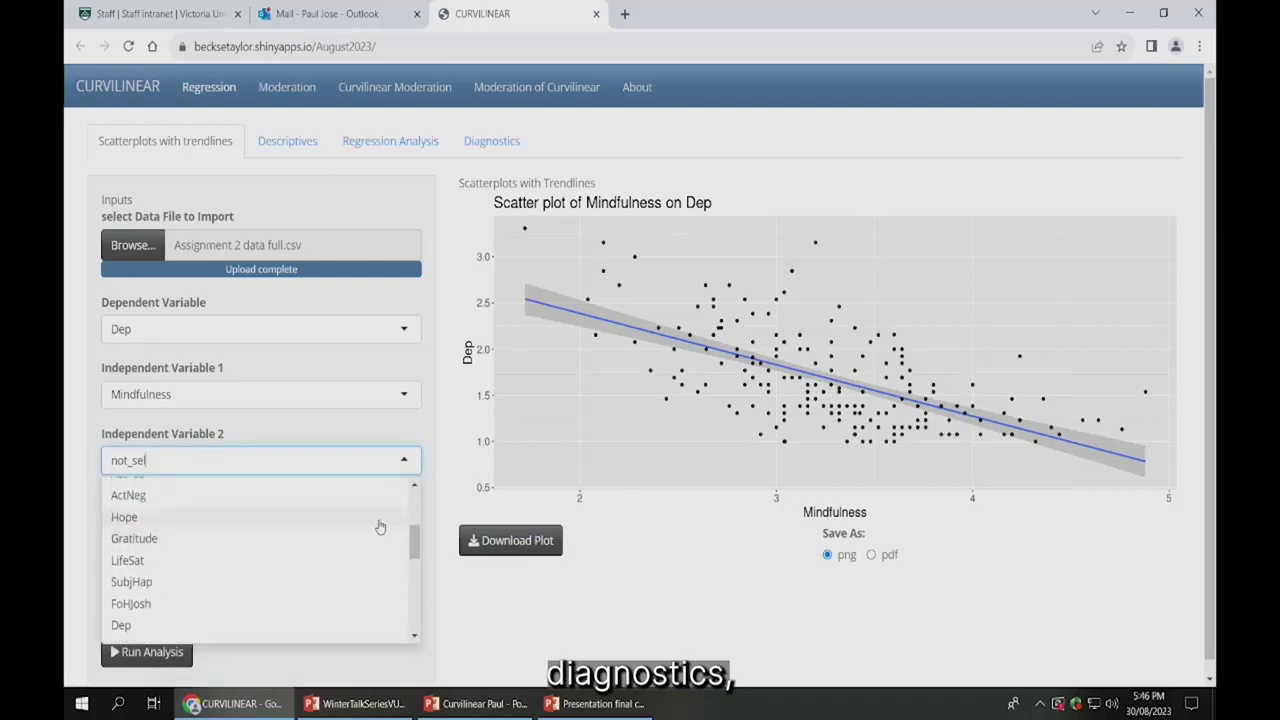
click(165, 520)
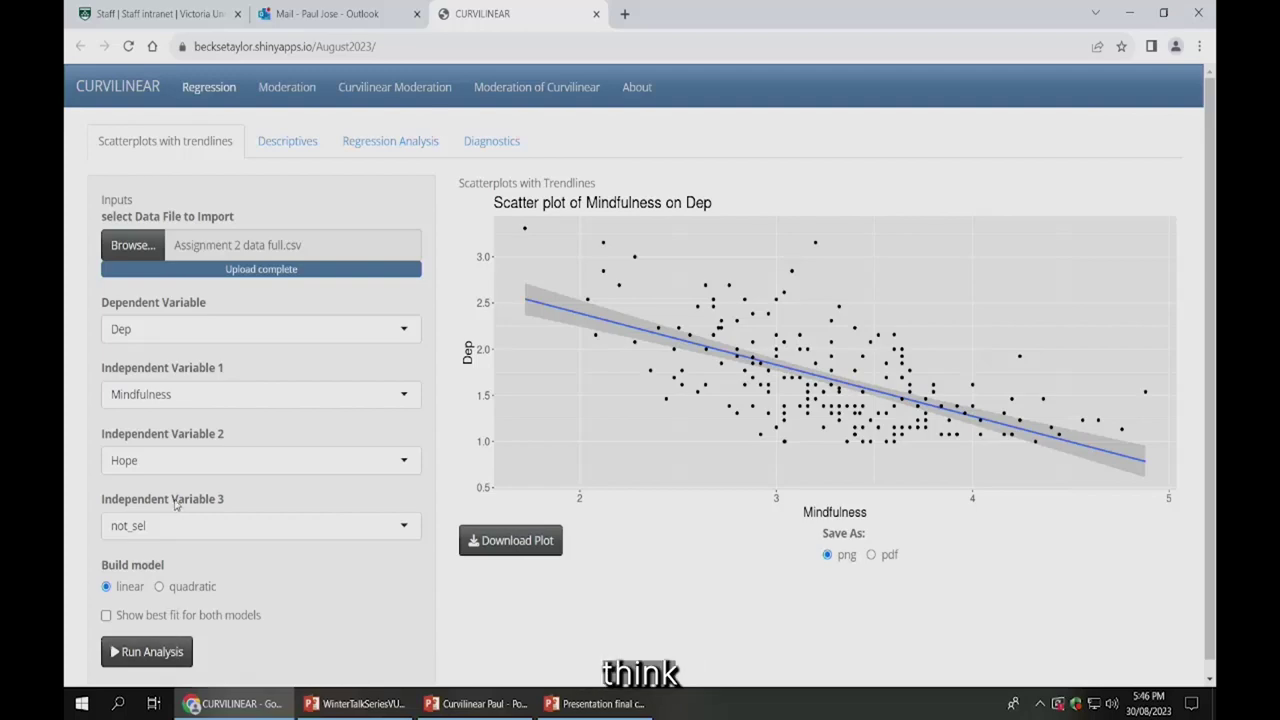
click(406, 462)
drag(414, 552, 414, 495)
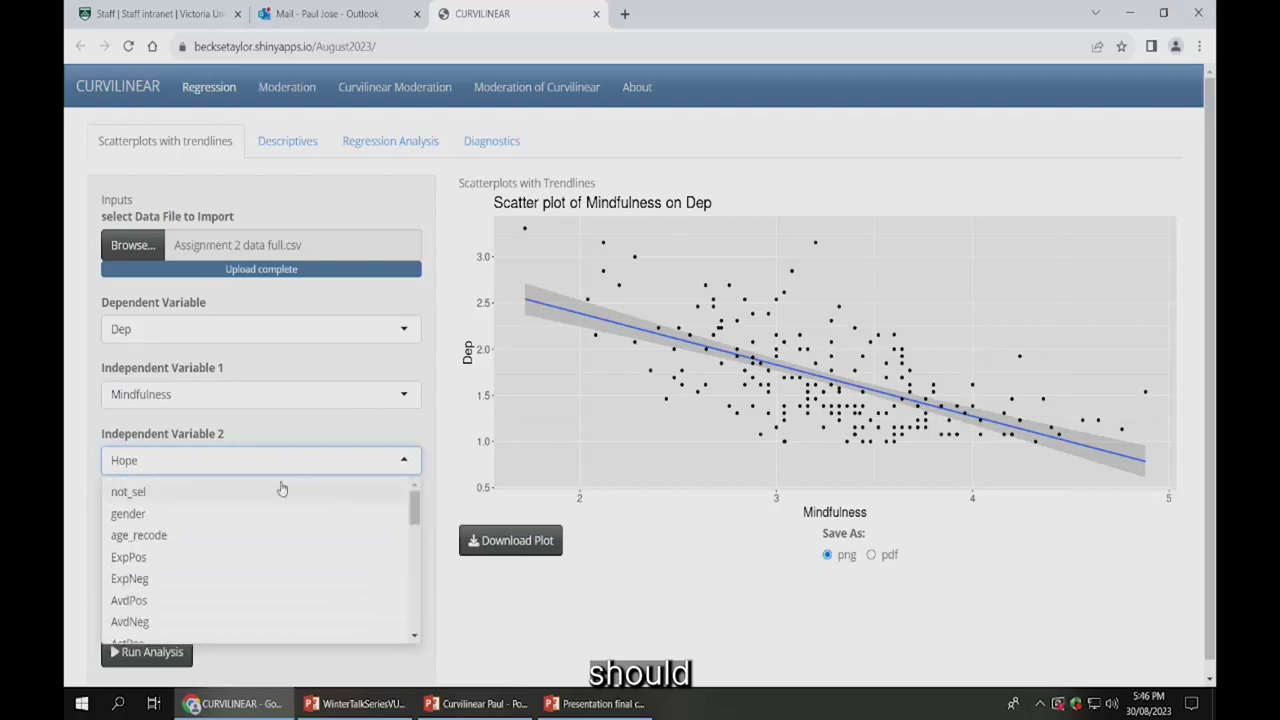
click(234, 492)
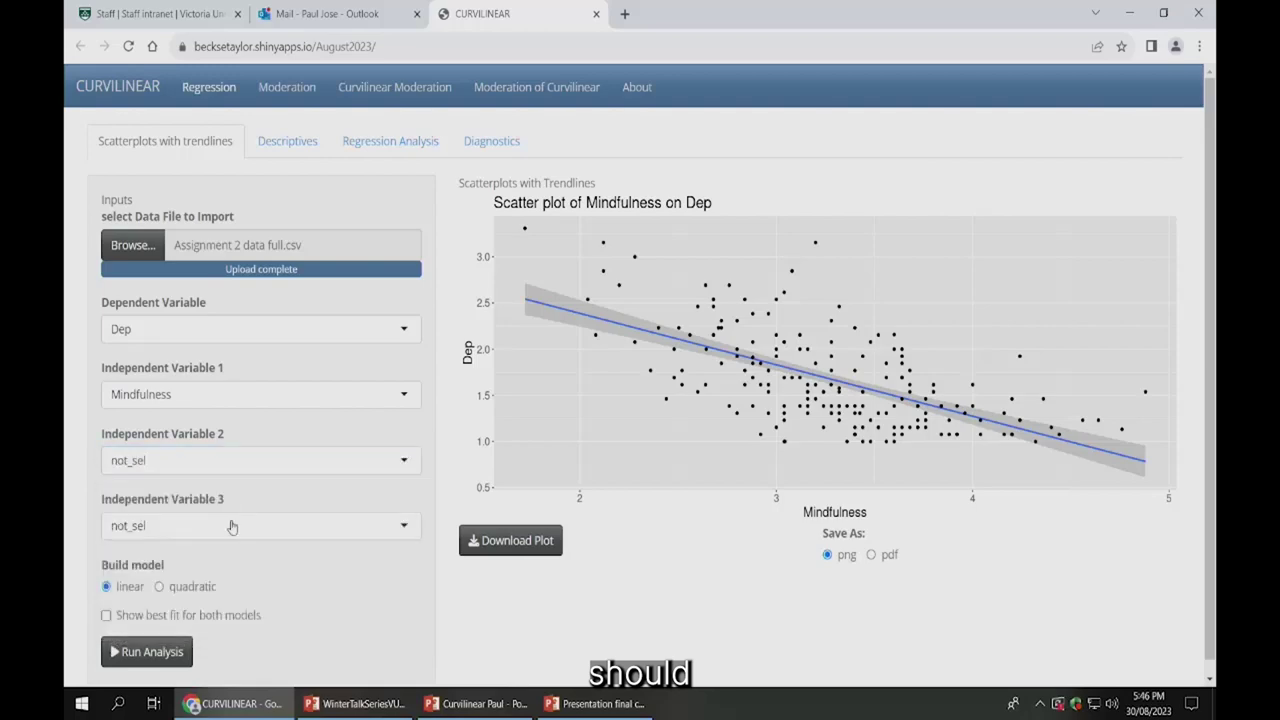
Compare the trendlines for Mindfulness on Dep by running the quadratic and linear models alternately, finishing with the linear model
click(160, 587)
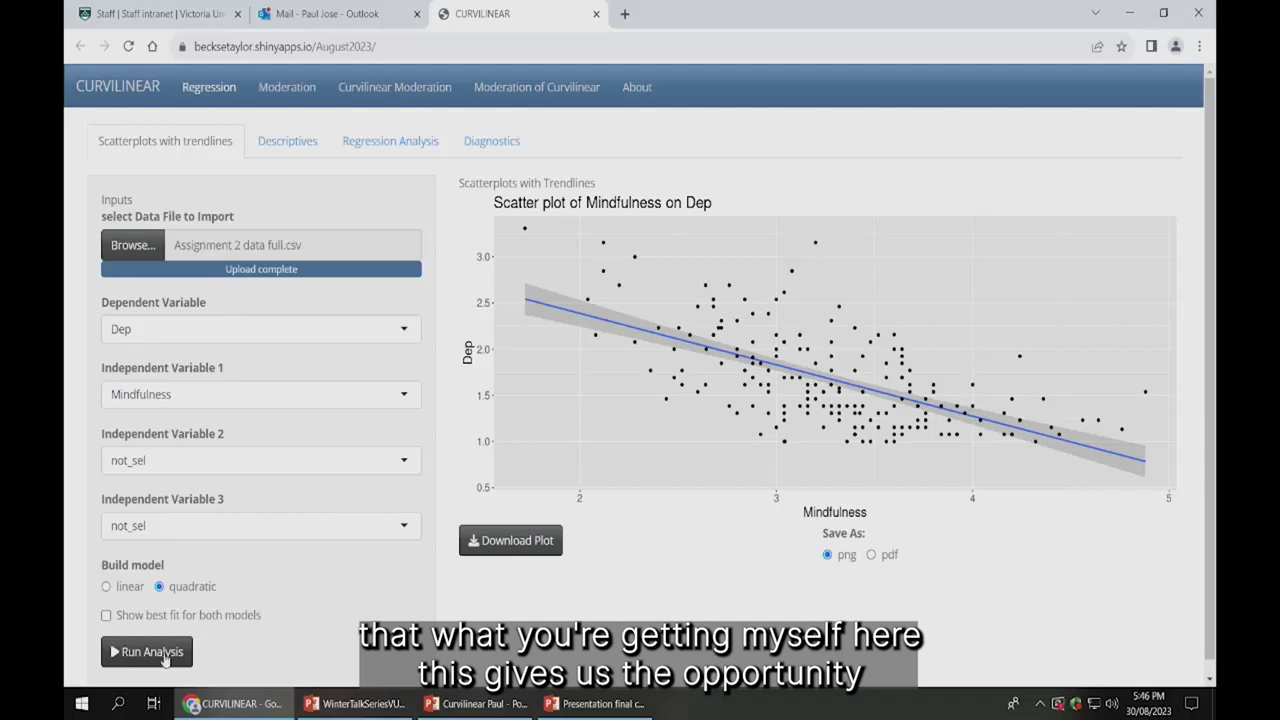
click(150, 652)
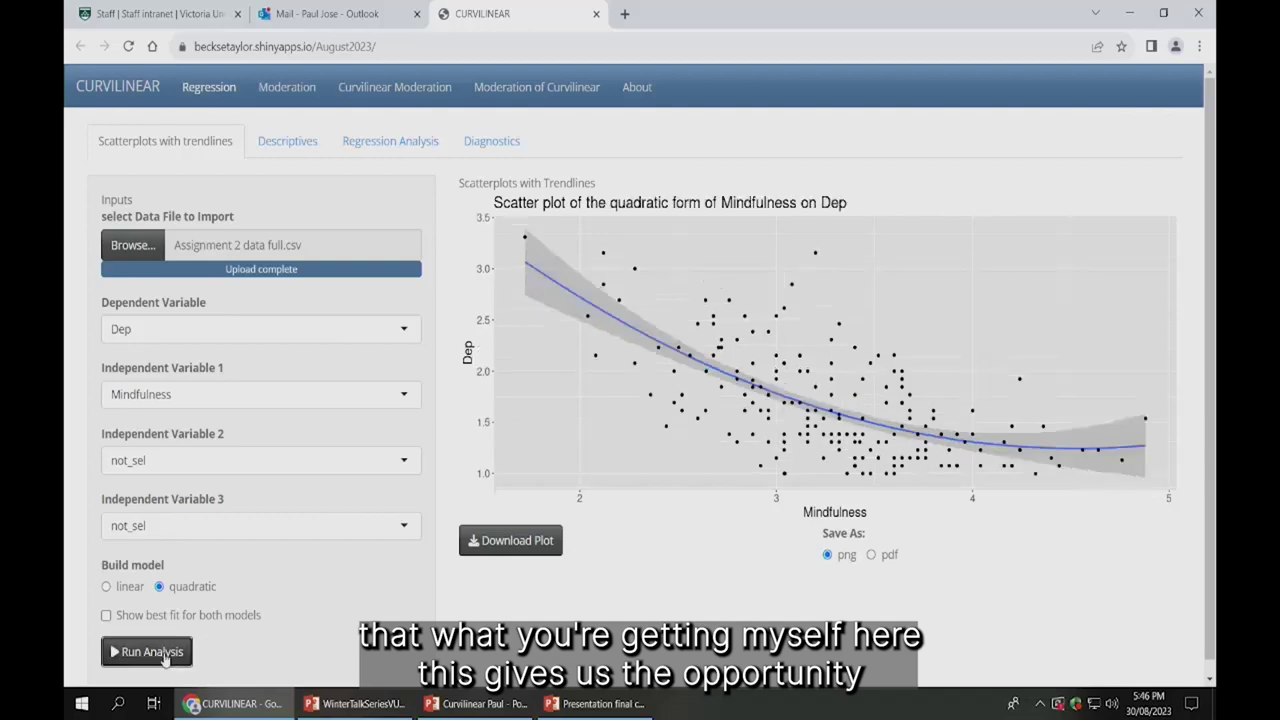
click(108, 587)
click(148, 653)
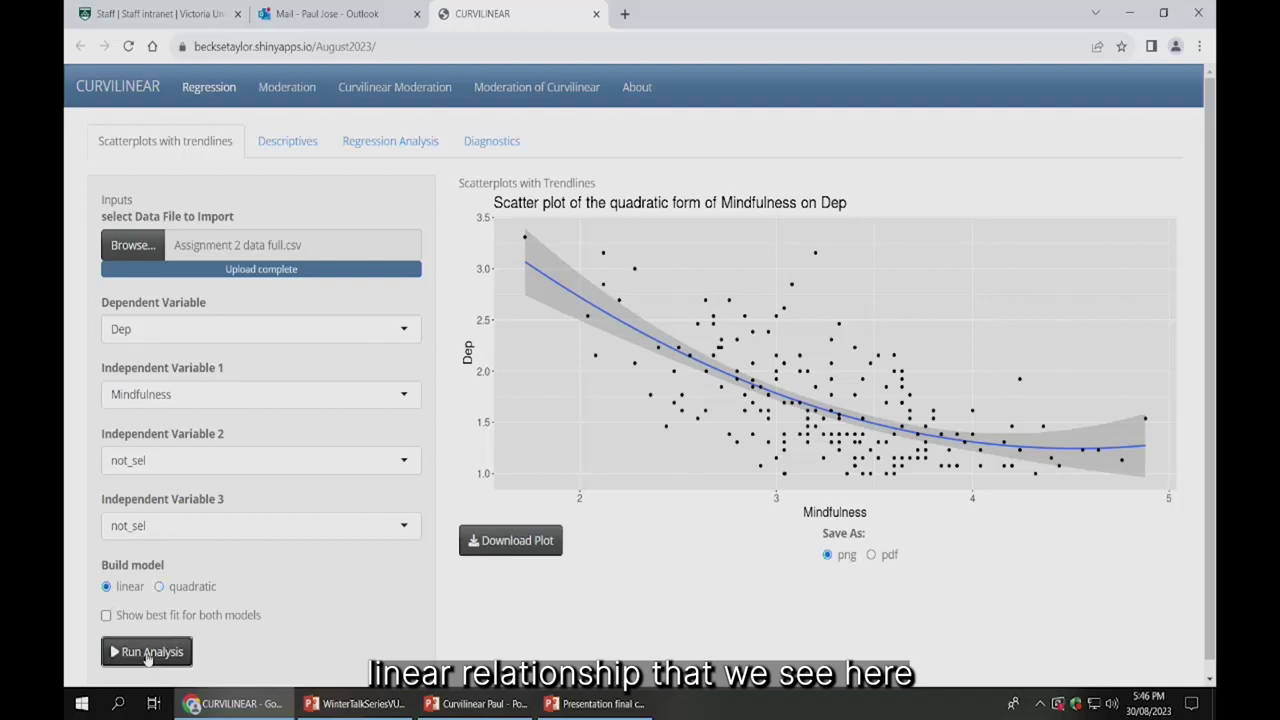
click(159, 587)
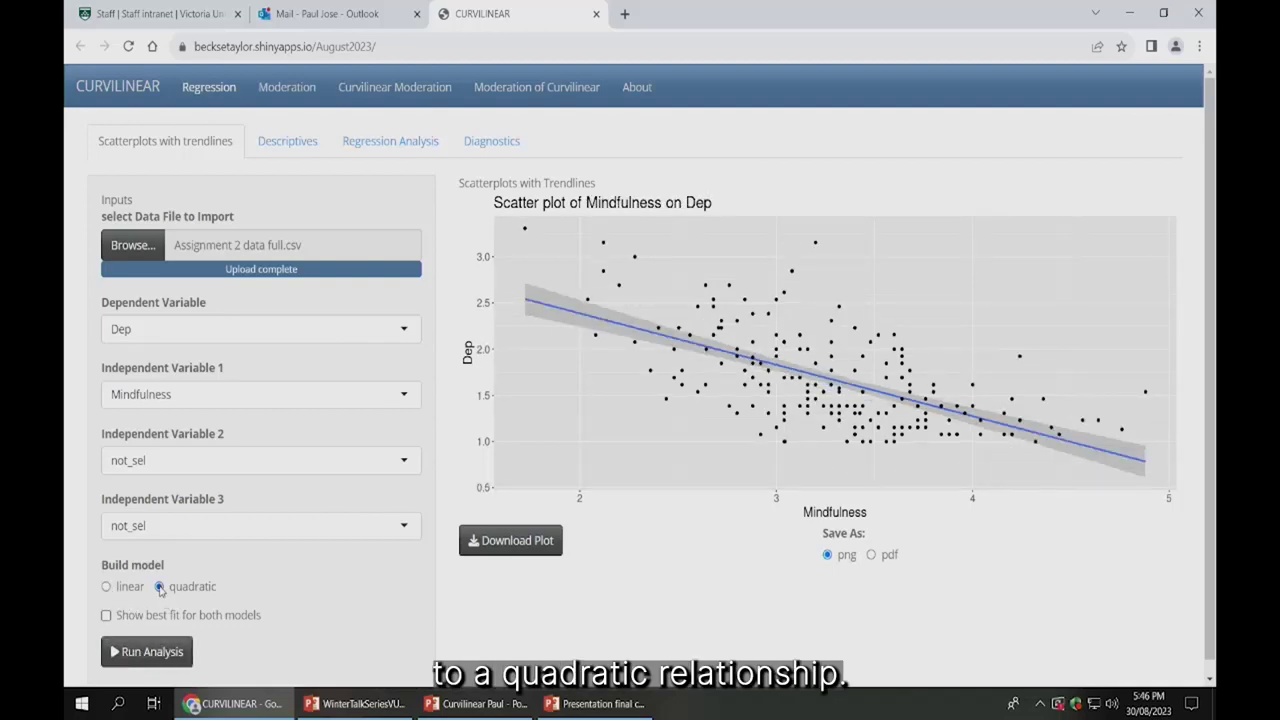
click(160, 651)
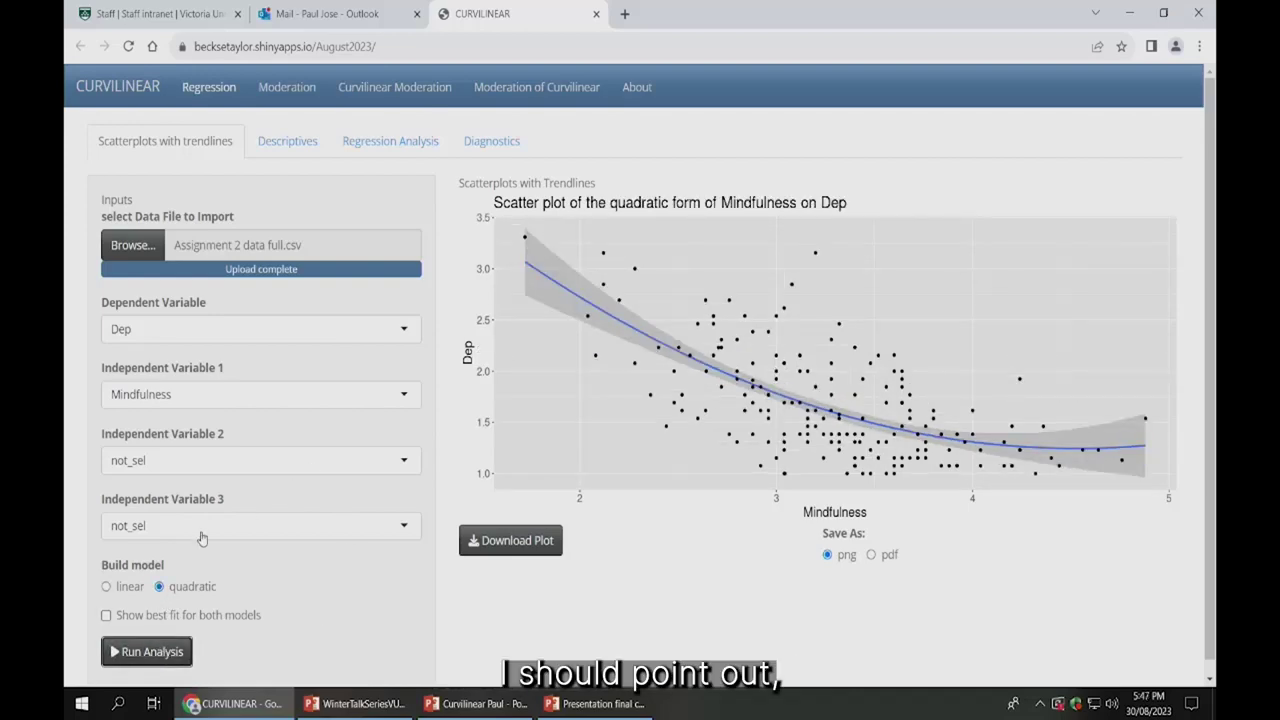
click(107, 587)
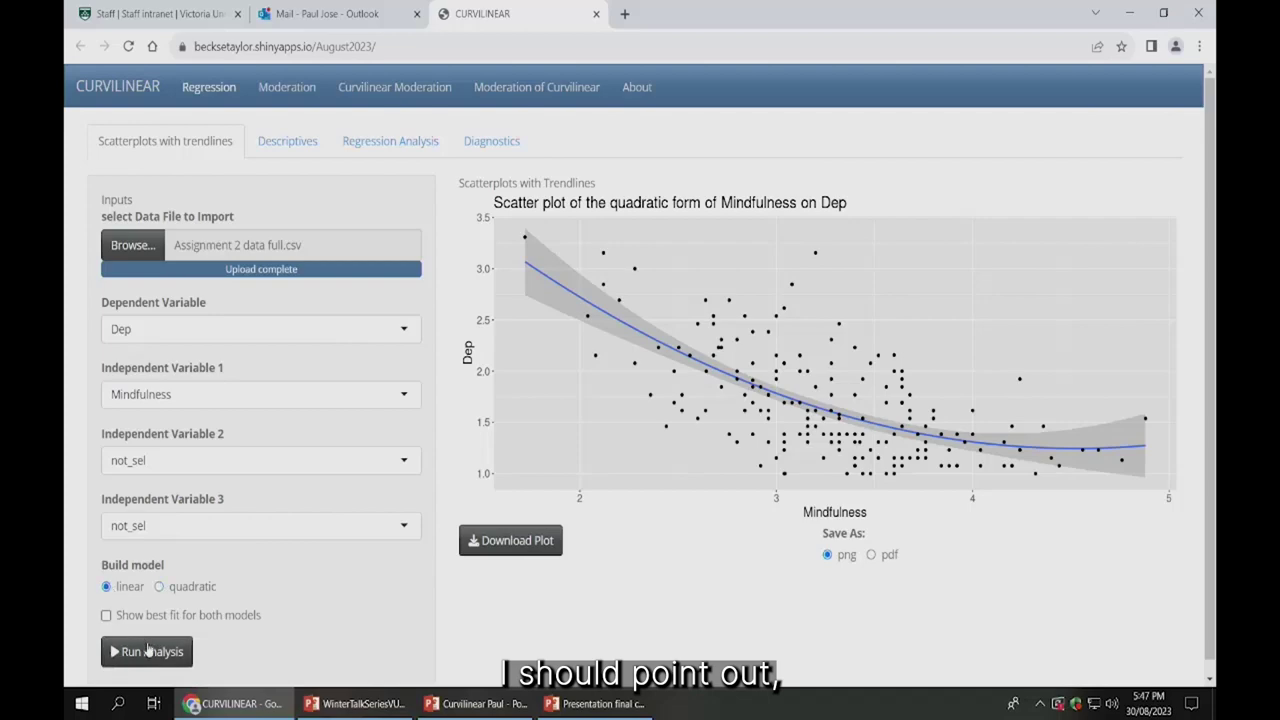
click(150, 651)
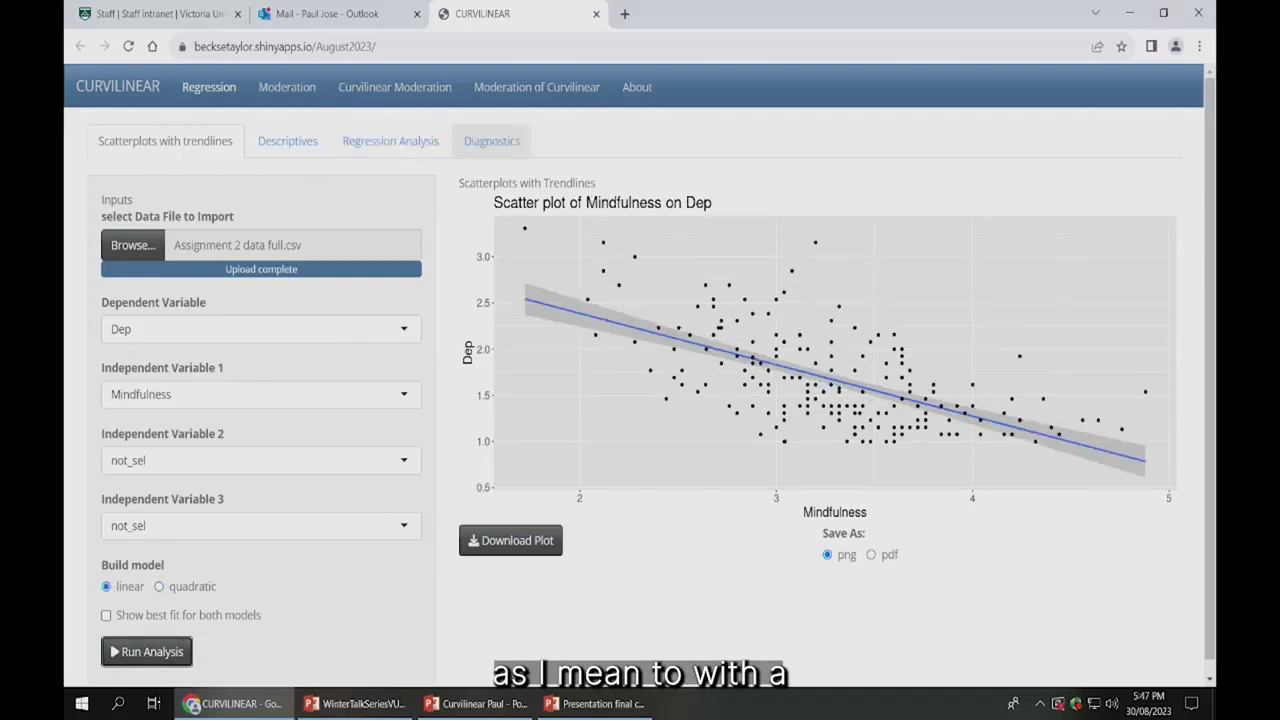
Review the linear model's regression results and diagnostic plots, and return to the scatterplot
click(388, 150)
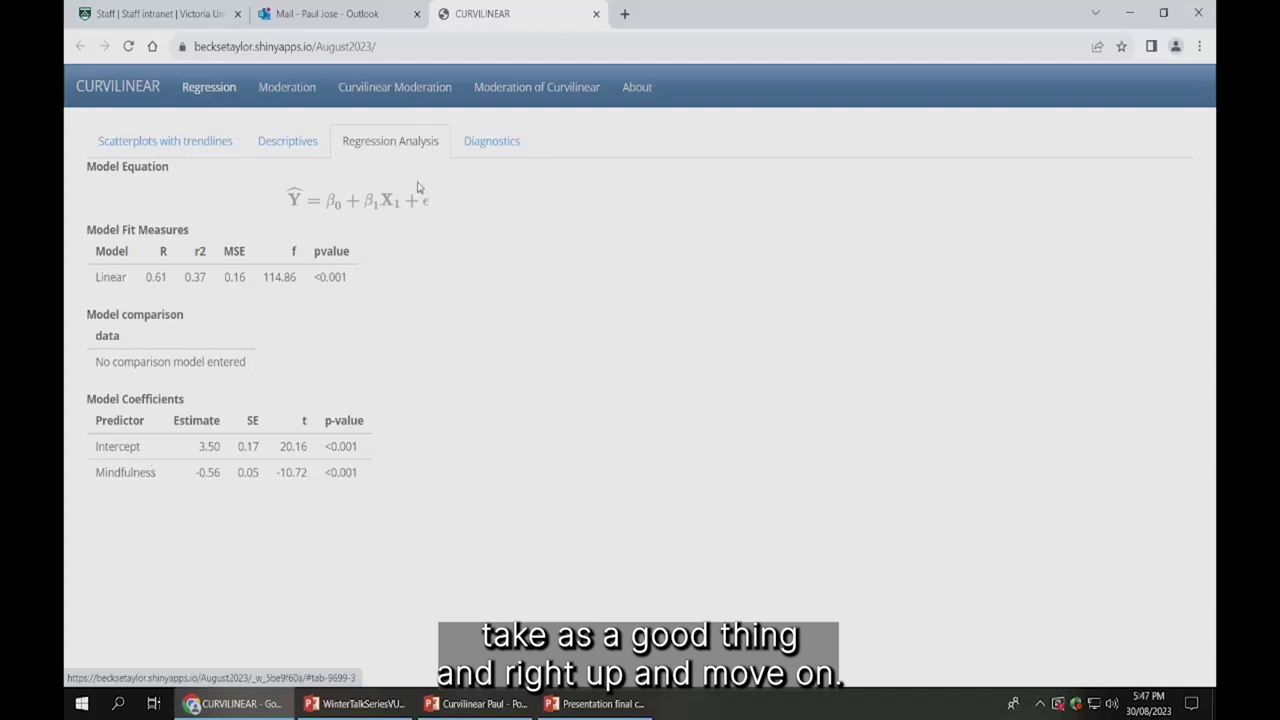
click(508, 141)
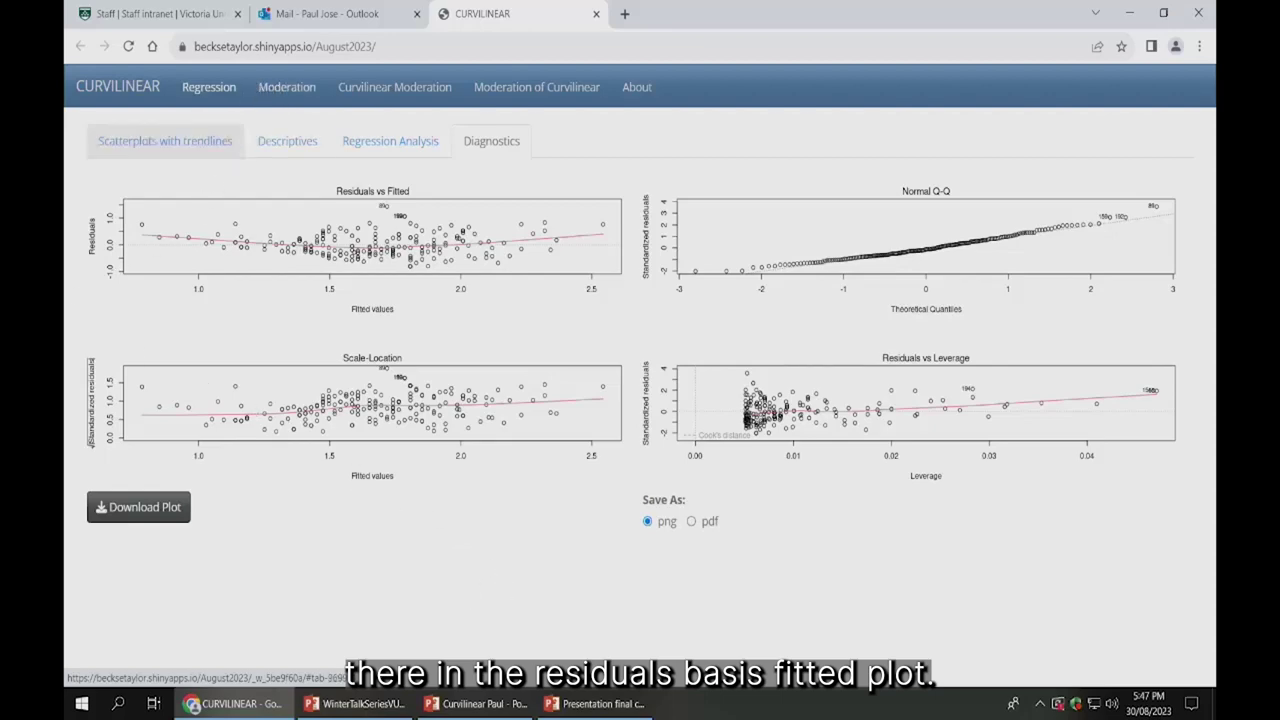
click(195, 145)
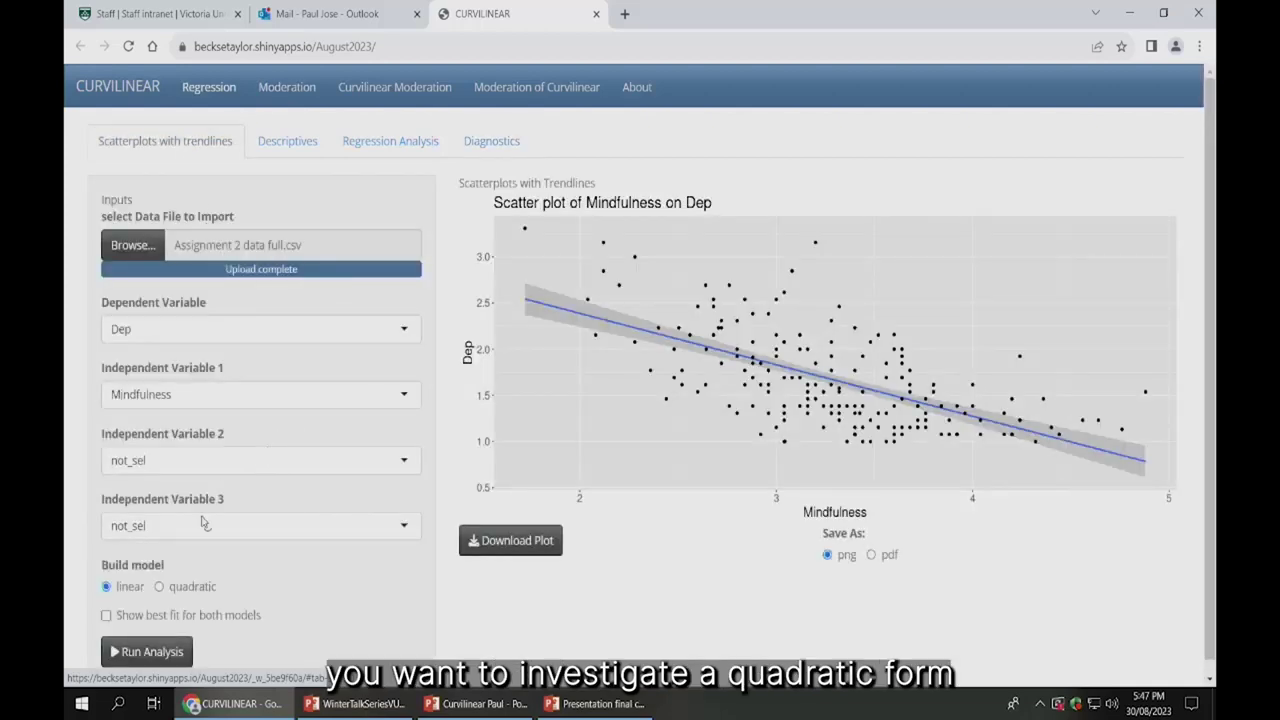
Run the quadratic regression of Dep on Mindfulness and examine its diagnostic plots and regression results
click(159, 588)
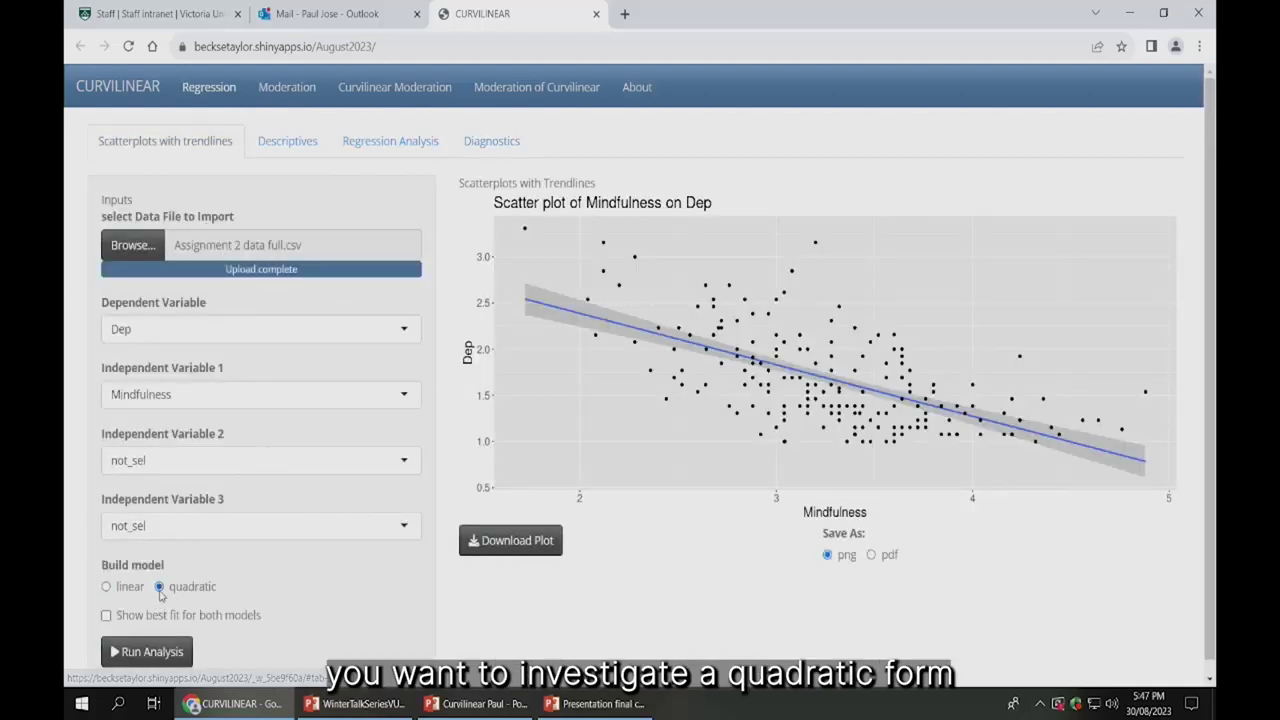
click(159, 655)
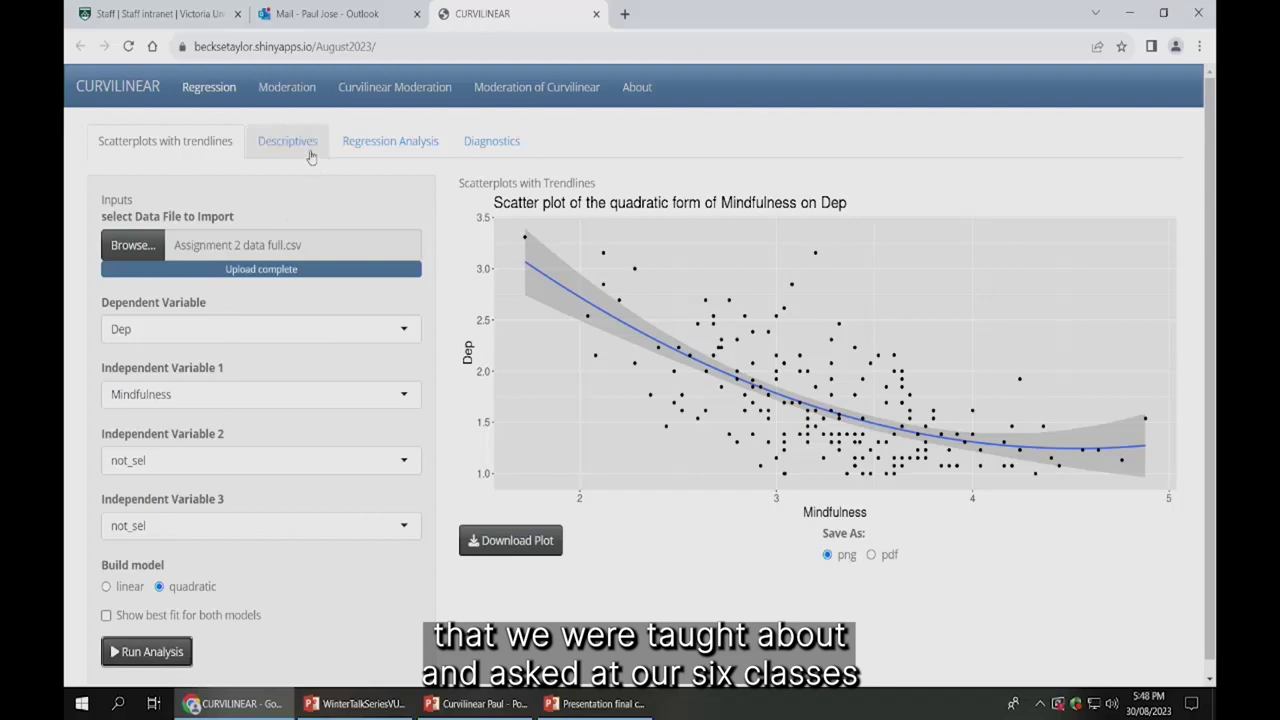
click(492, 141)
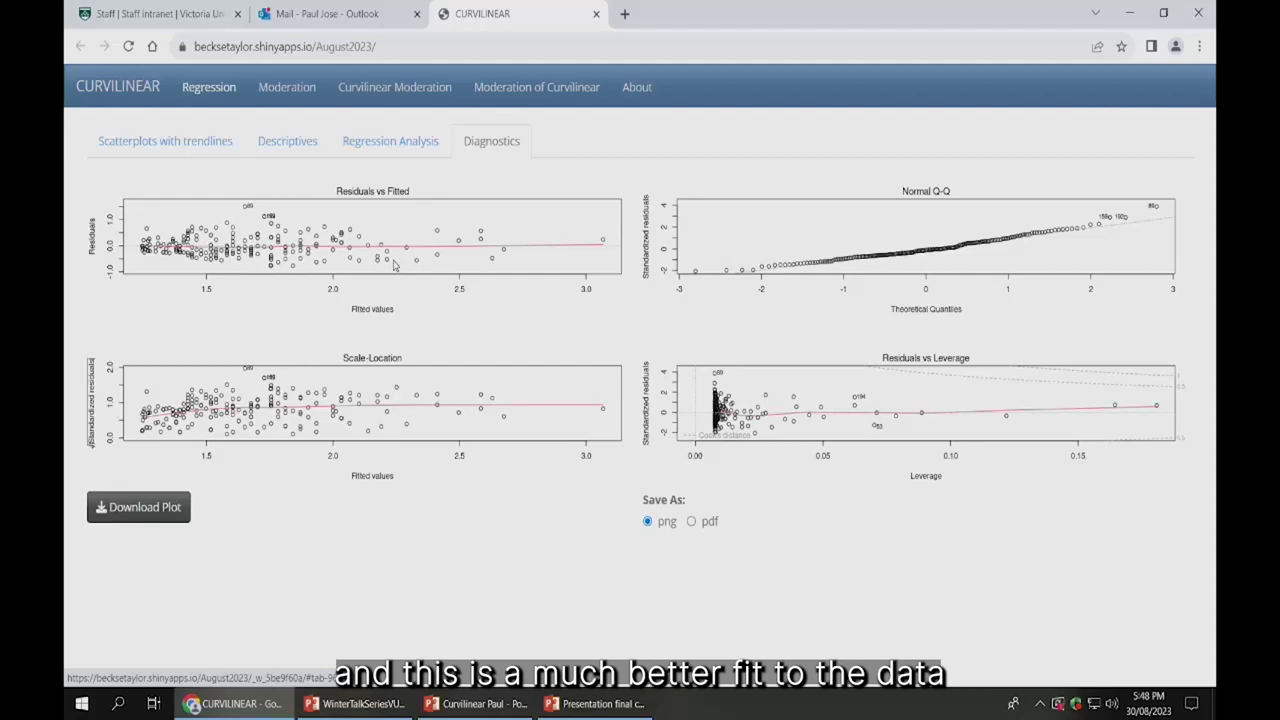
click(398, 144)
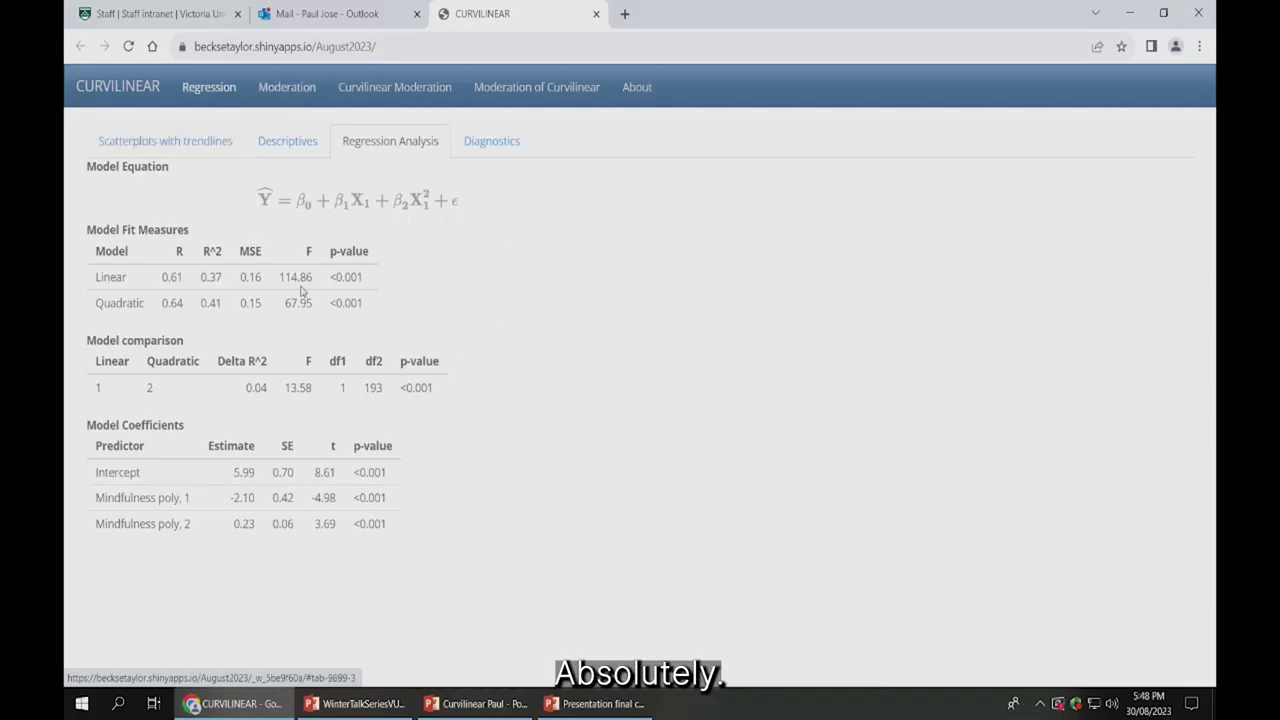
Switch to the PowerPoint slideshow on the Shiny interface and look through its neighbouring slides, including the future directions one
mouse_move(596, 712)
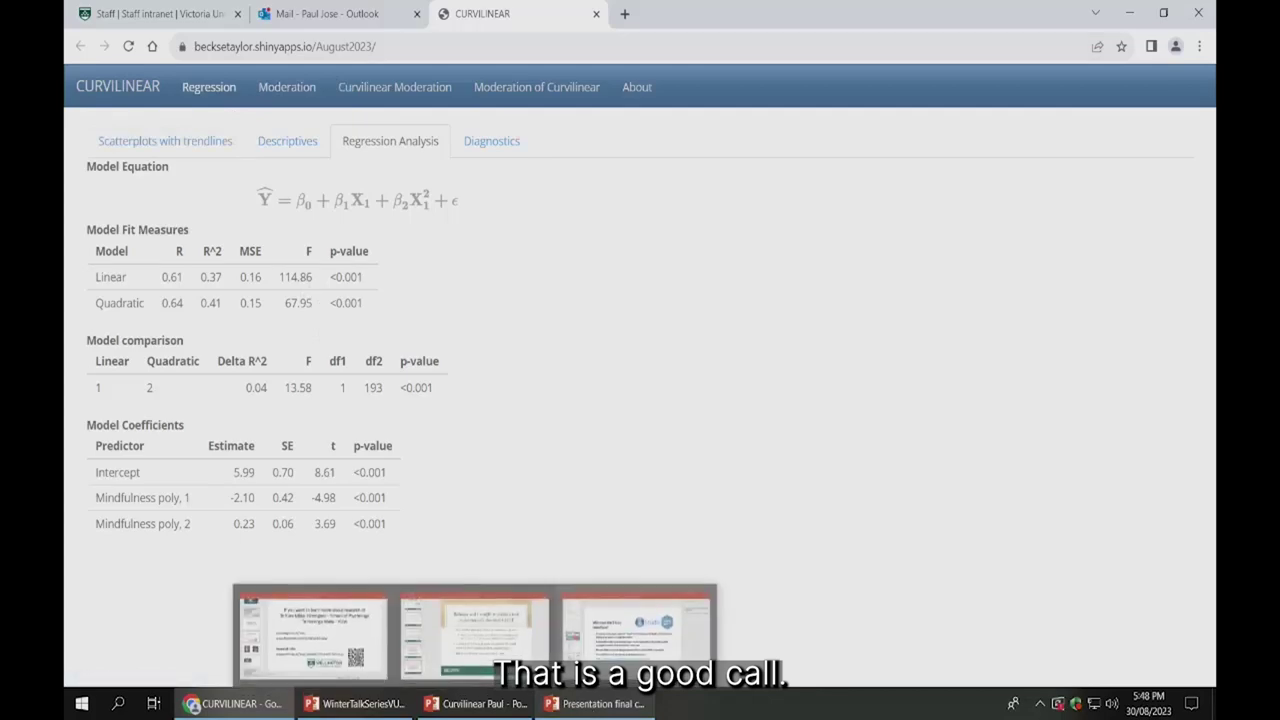
click(610, 646)
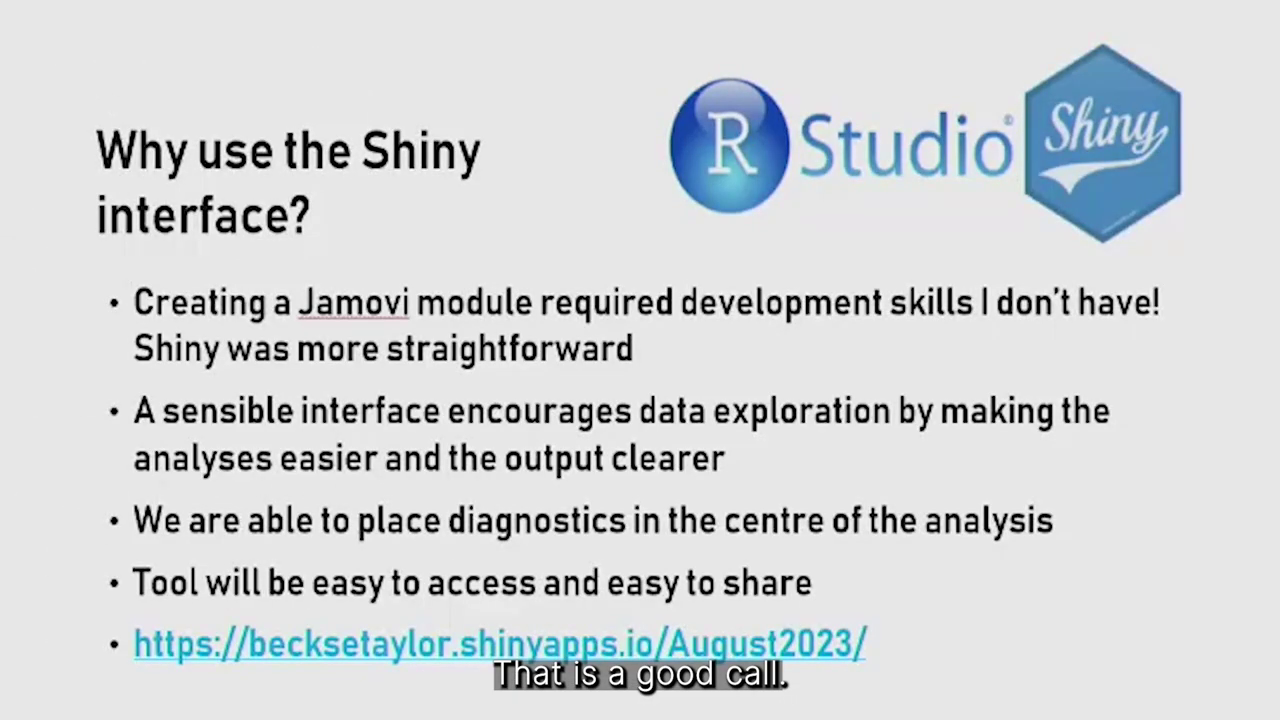
key(Right)
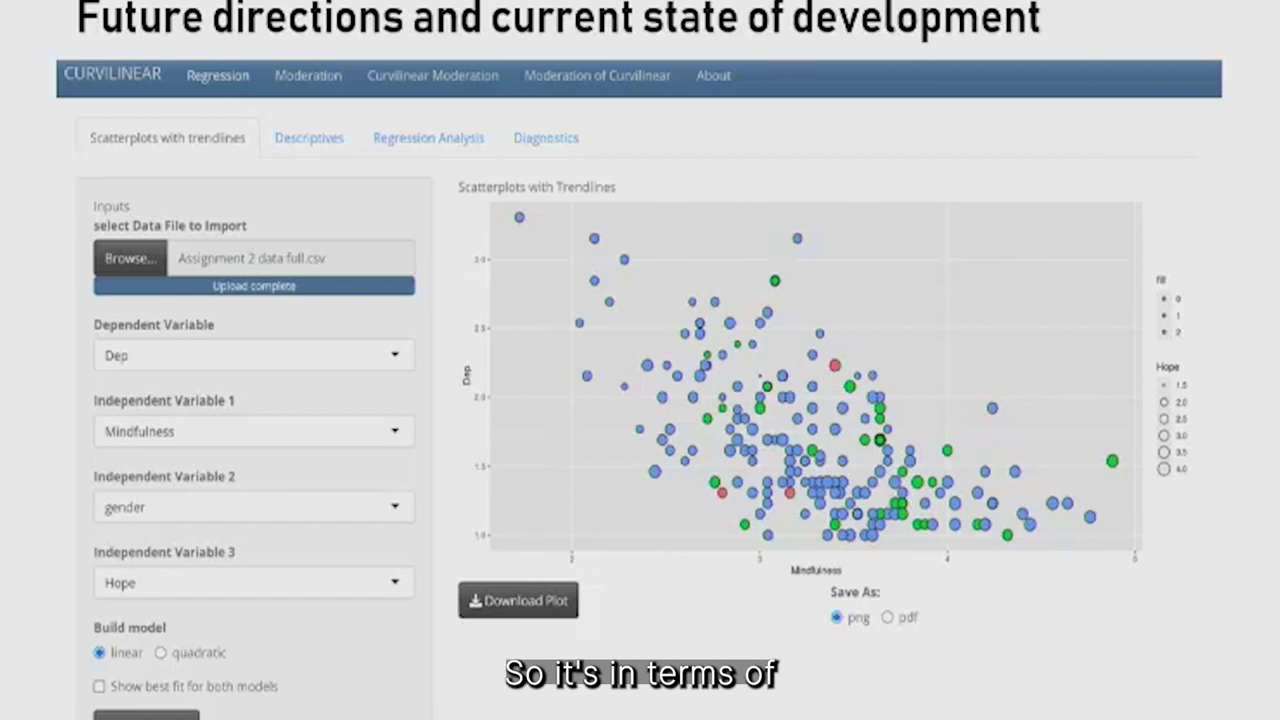
key(Left)
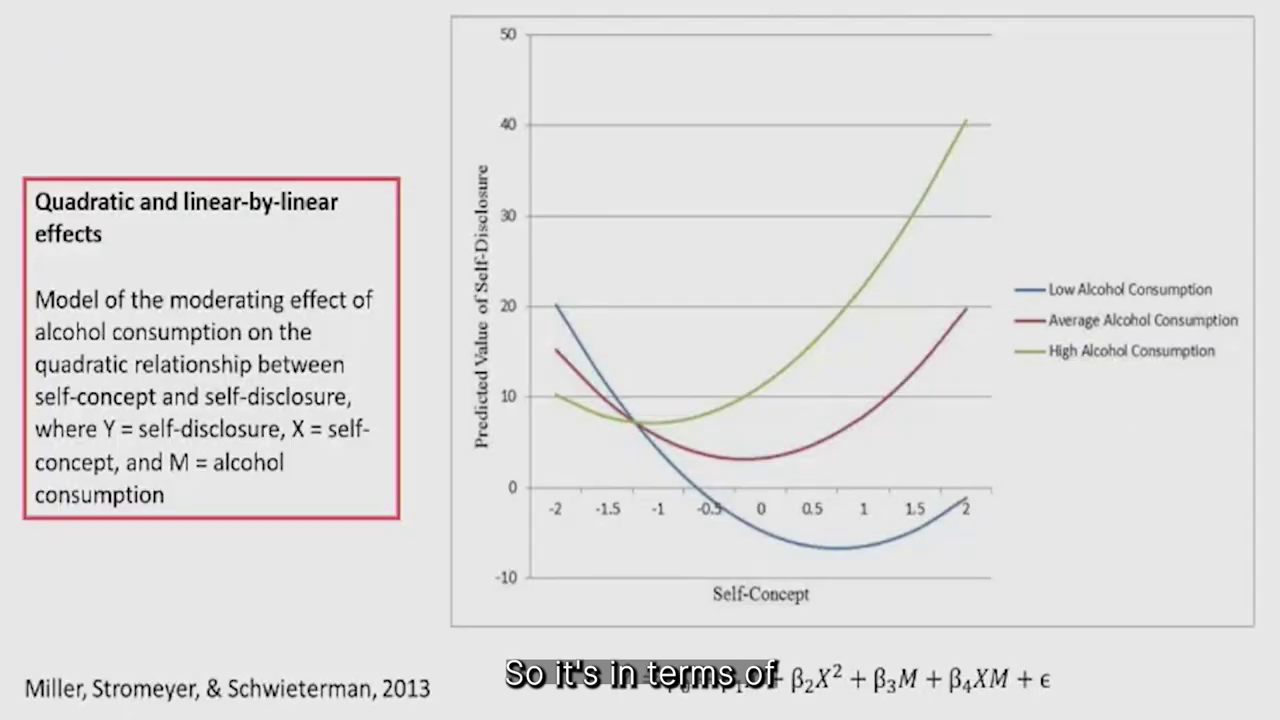